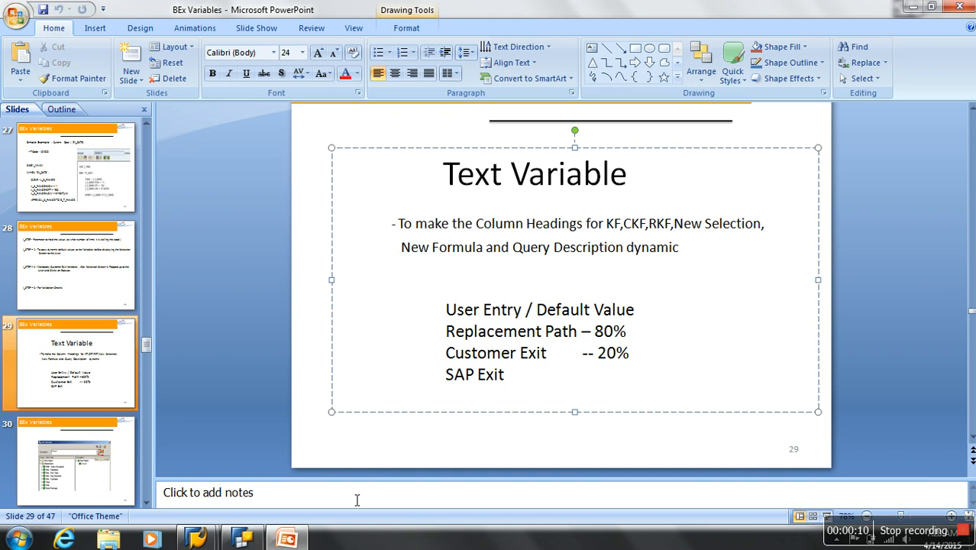
- Switch to BEx Query Designer and remove the Key Figures structure from the columns and all the free characteristics
{"action": "left_click", "coordinate": [243, 539]}
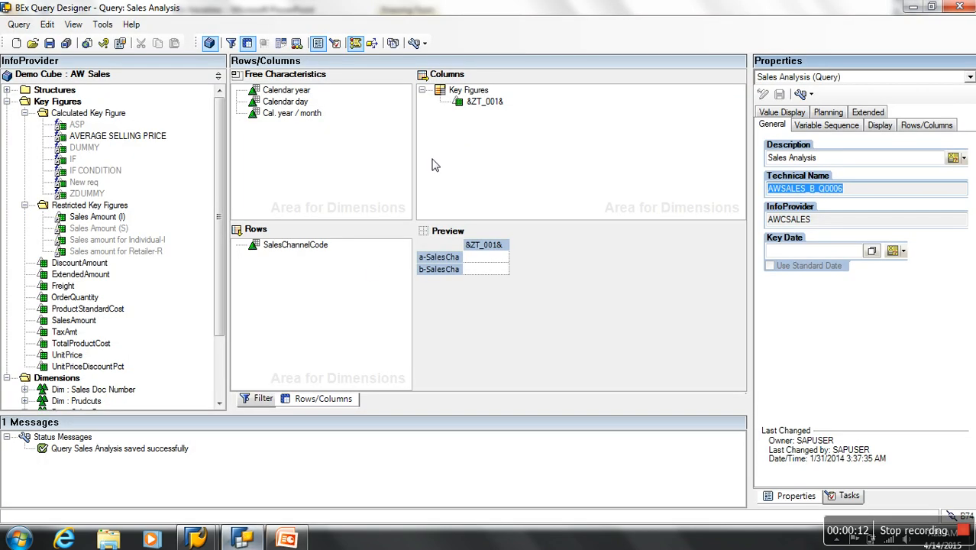
{"action": "left_click", "coordinate": [456, 92]}
{"action": "left_click_drag", "start_coordinate": [456, 94], "coordinate": [195, 153]}
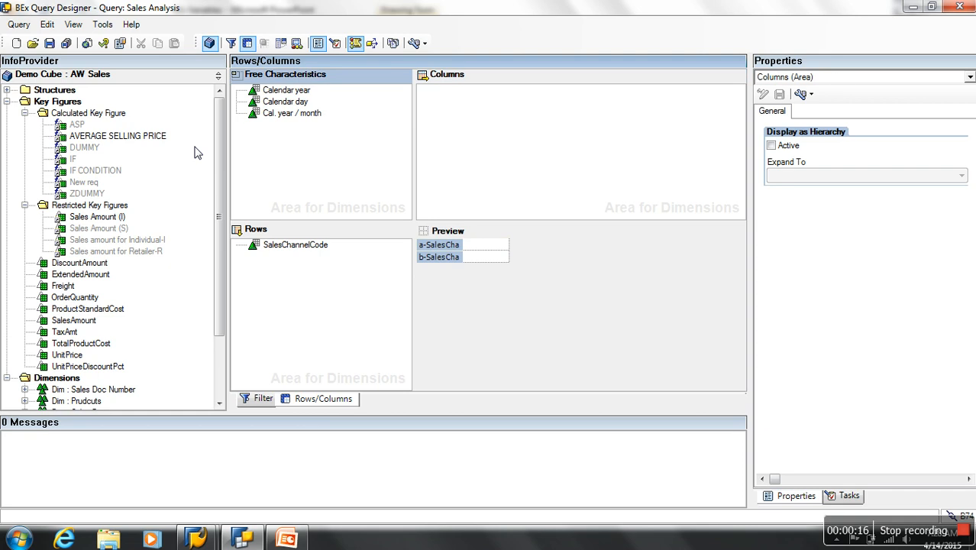
{"action": "left_click", "coordinate": [290, 91]}
{"action": "left_click_drag", "start_coordinate": [290, 92], "coordinate": [196, 118]}
{"action": "left_click_drag", "start_coordinate": [273, 95], "coordinate": [178, 115]}
- Create a new structure in the columns and add a new selection under it
{"action": "right_click", "coordinate": [447, 97]}
{"action": "left_click", "coordinate": [482, 103]}
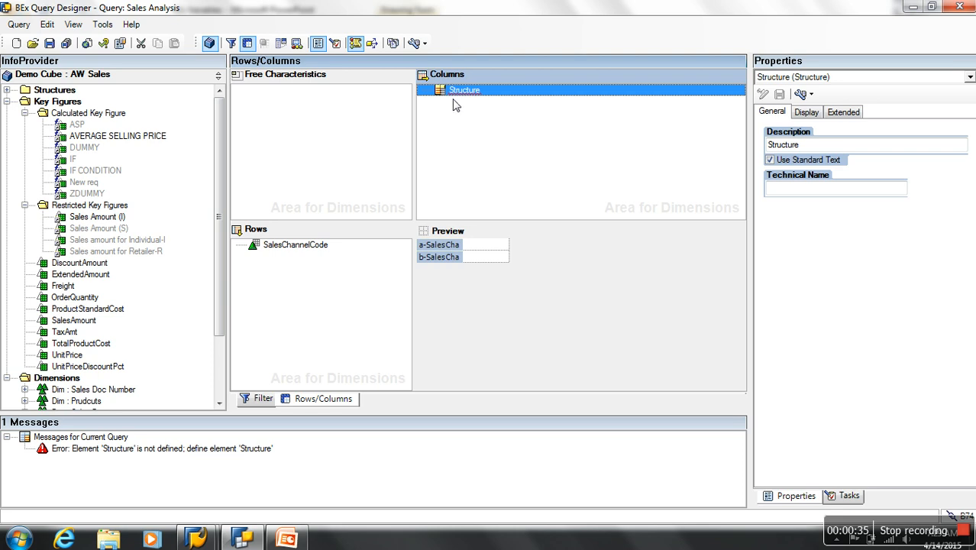
{"action": "right_click", "coordinate": [469, 92]}
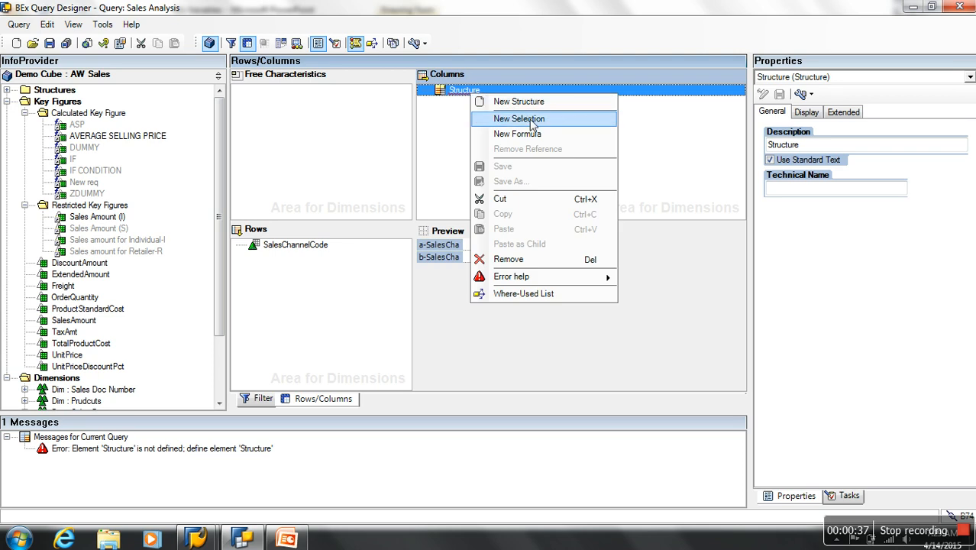
{"action": "left_click", "coordinate": [532, 120]}
- Change the new selection's description to CY
{"action": "right_click", "coordinate": [495, 101]}
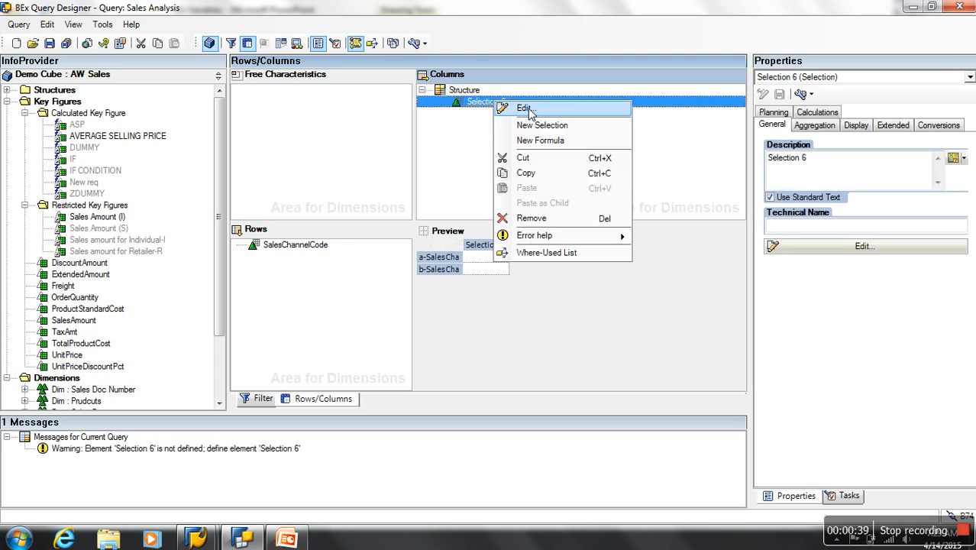
{"action": "left_click", "coordinate": [525, 108]}
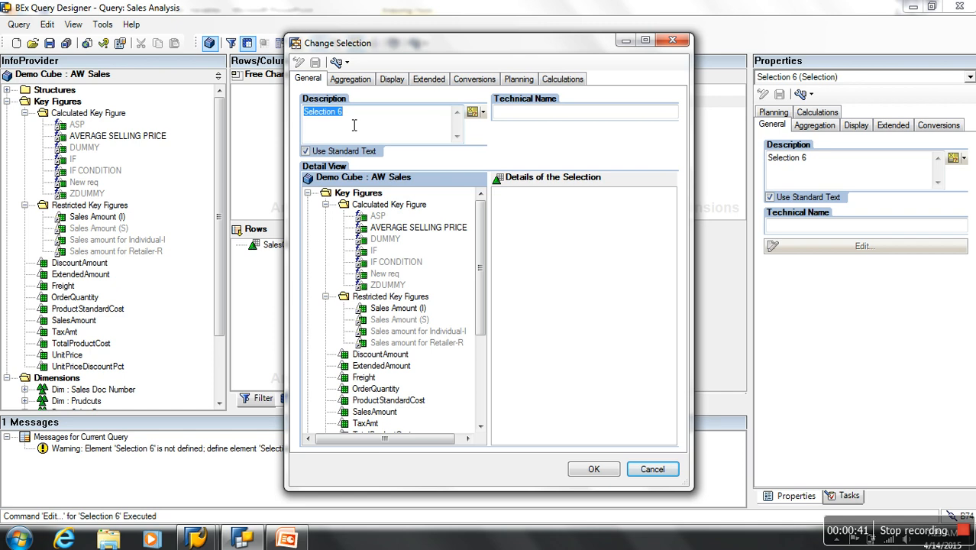
{"action": "left_click", "coordinate": [373, 113]}
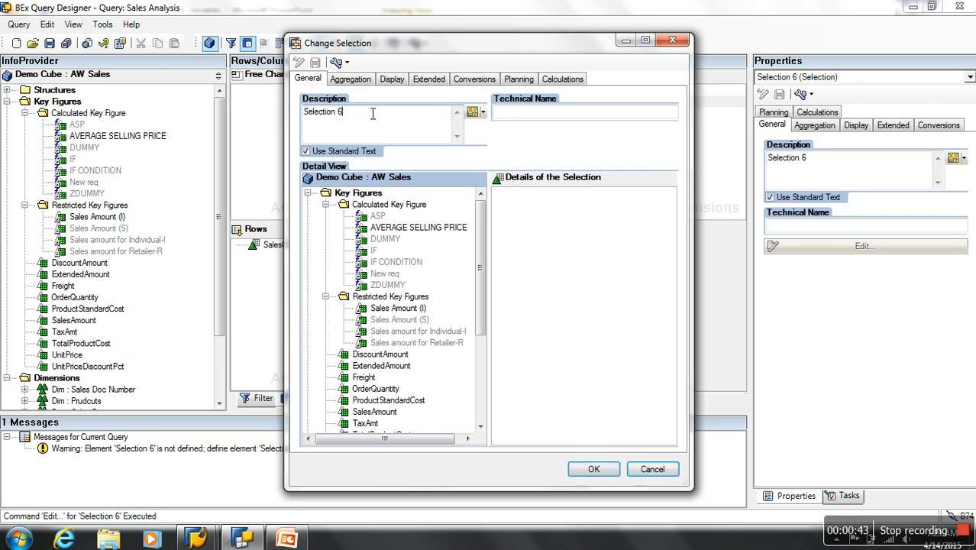
{"action": "key", "text": "BackSpace"}
{"action": "key", "text": "BackSpace"}
{"action": "key", "text": "BackSpace"}
{"action": "key", "text": "BackSpace"}
{"action": "key", "text": "BackSpace"}
{"action": "key", "text": "BackSpace"}
{"action": "key", "text": "BackSpace"}
{"action": "key", "text": "BackSpace"}
{"action": "key", "text": "BackSpace"}
{"action": "key", "text": "BackSpace"}
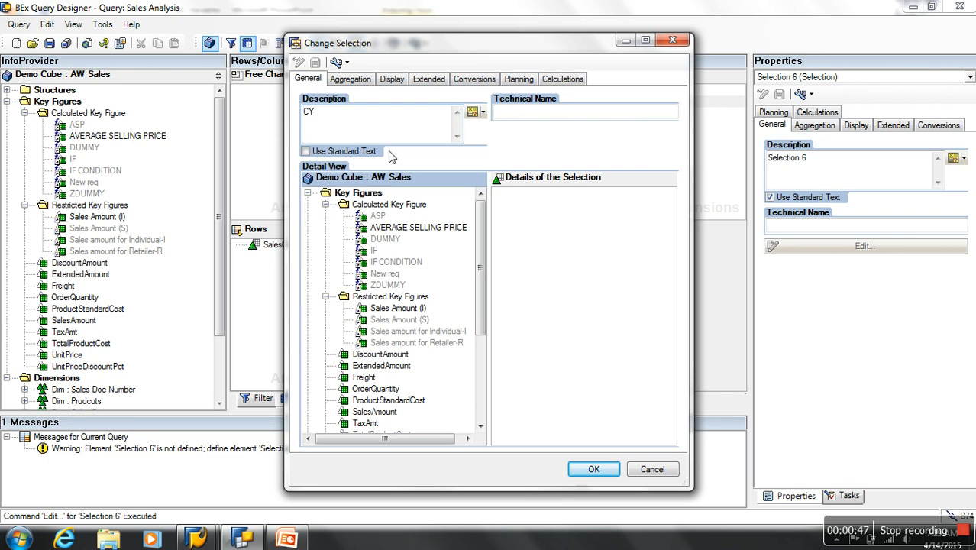
{"action": "left_click", "coordinate": [585, 471]}
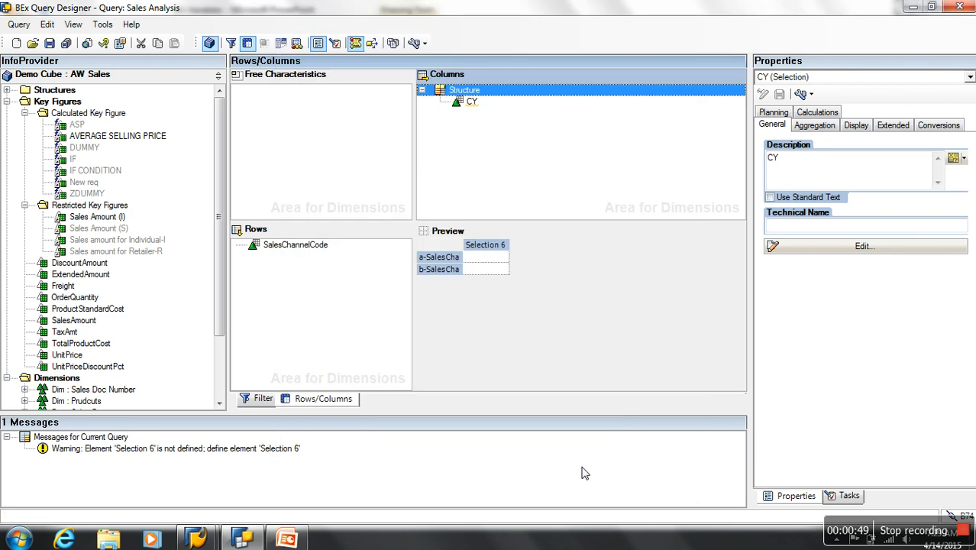
- Add the SalesAmount key figure and the Calendar year characteristic to the details of the CY selection
{"action": "right_click", "coordinate": [474, 102]}
{"action": "left_click", "coordinate": [502, 108]}
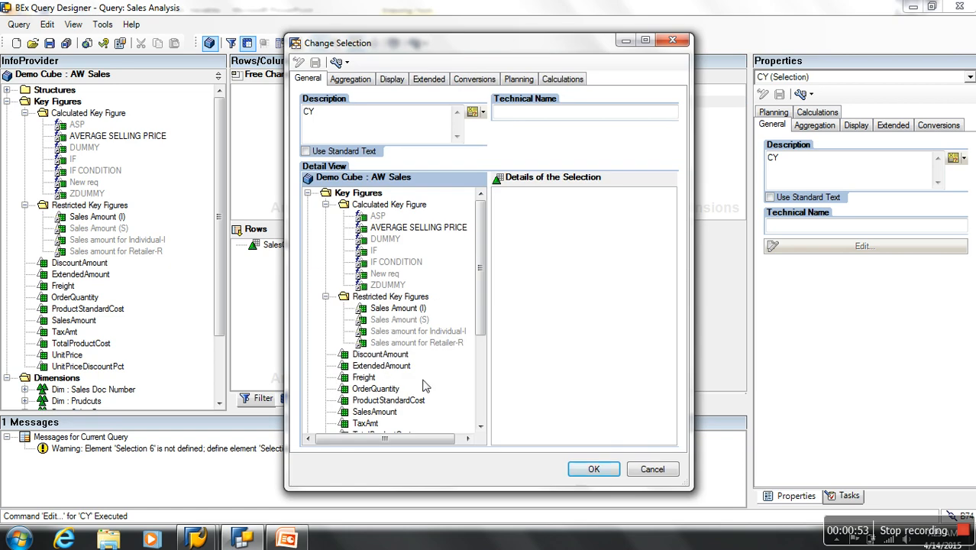
{"action": "left_click_drag", "start_coordinate": [386, 411], "coordinate": [511, 306]}
{"action": "scroll", "coordinate": [474, 246], "scroll_direction": "down", "scroll_amount": 5}
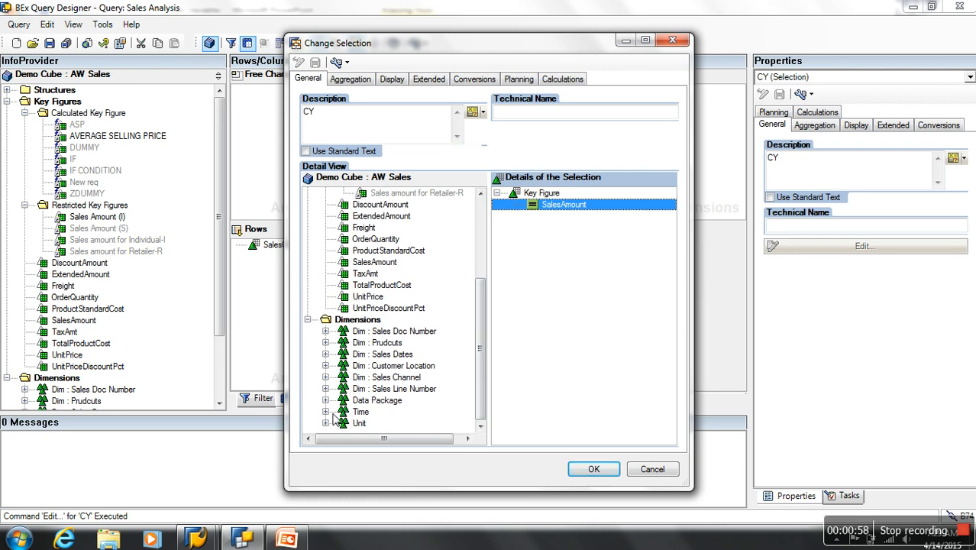
{"action": "left_click", "coordinate": [327, 412]}
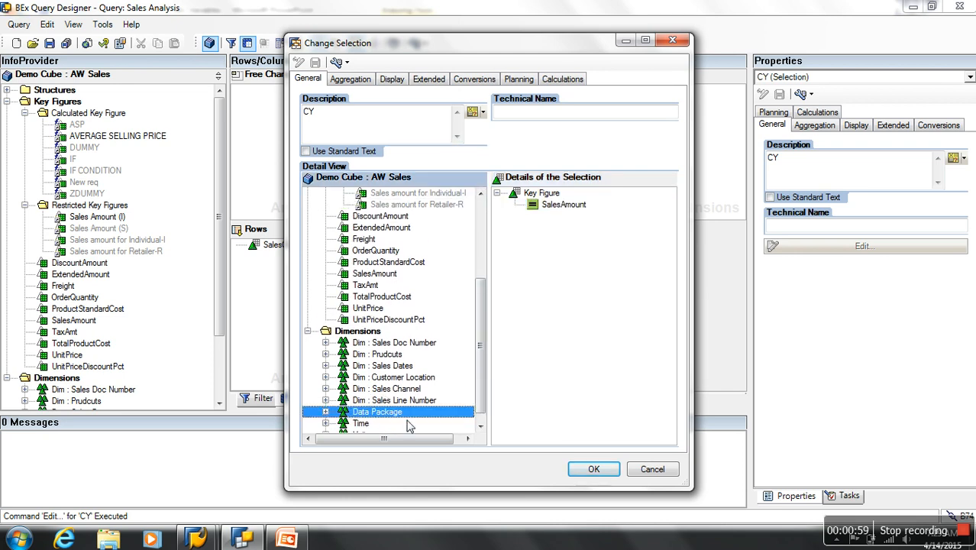
{"action": "left_click", "coordinate": [325, 423]}
{"action": "left_click_drag", "start_coordinate": [393, 401], "coordinate": [567, 298]}
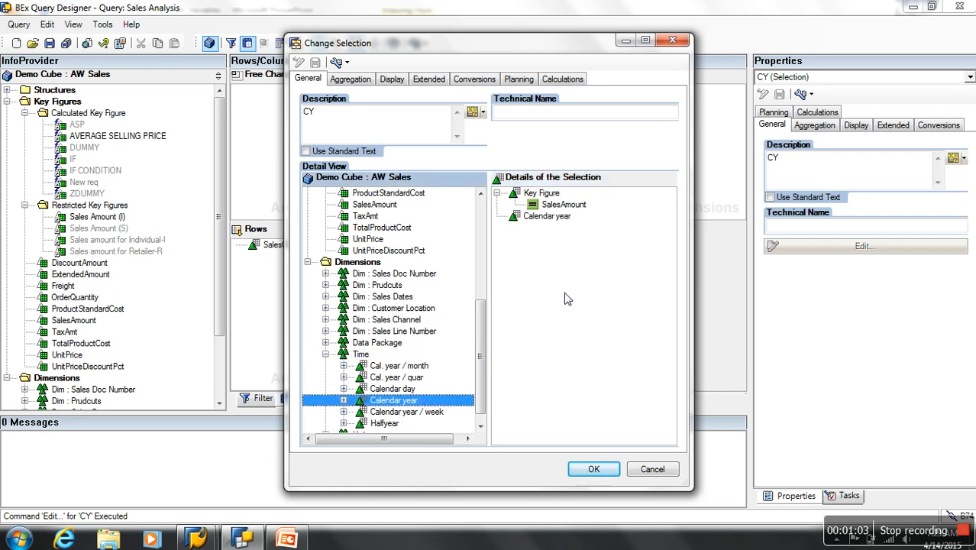
- Create a Calendar year variable for restricting CY, with description "Enter Current Year Trend:" and technical name ZYTREND
{"action": "right_click", "coordinate": [565, 219]}
{"action": "left_click", "coordinate": [603, 235]}
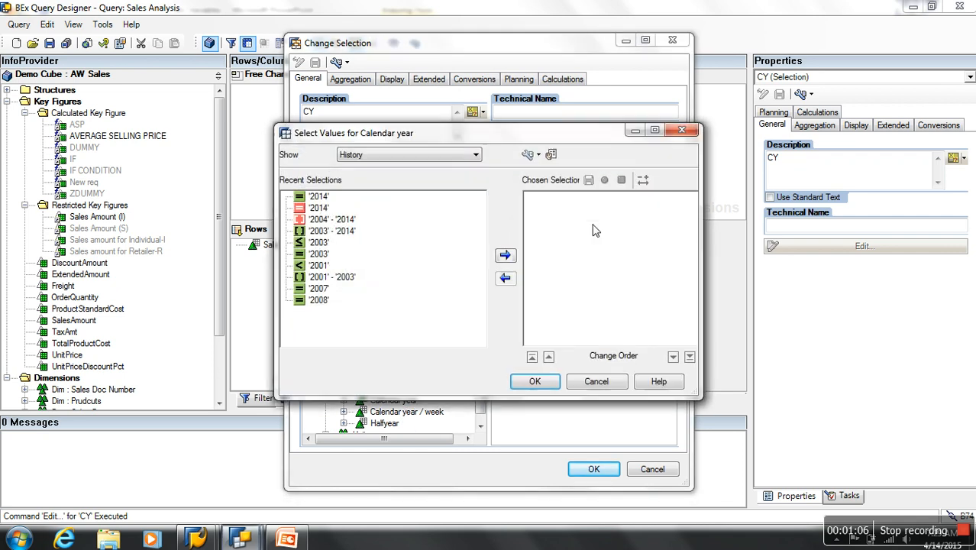
{"action": "left_click", "coordinate": [476, 155]}
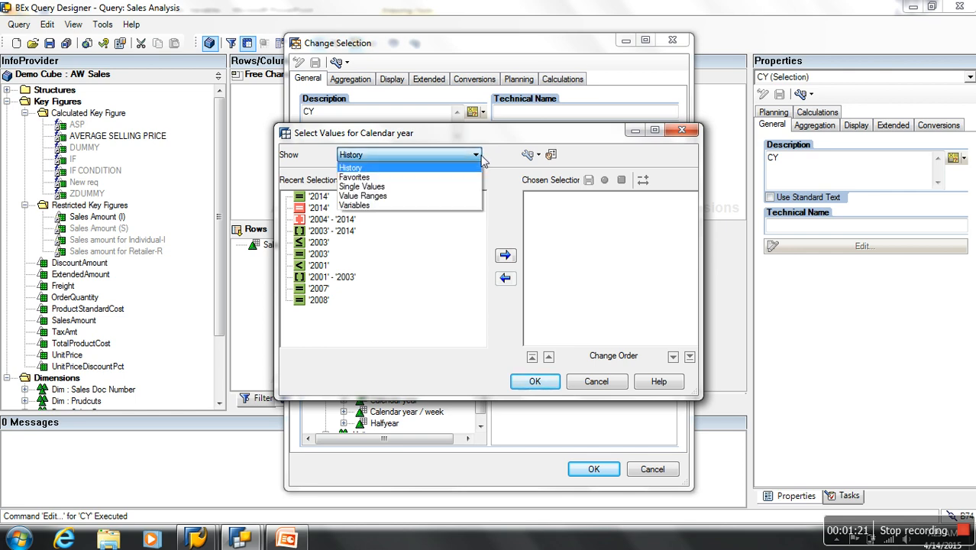
{"action": "left_click", "coordinate": [392, 206]}
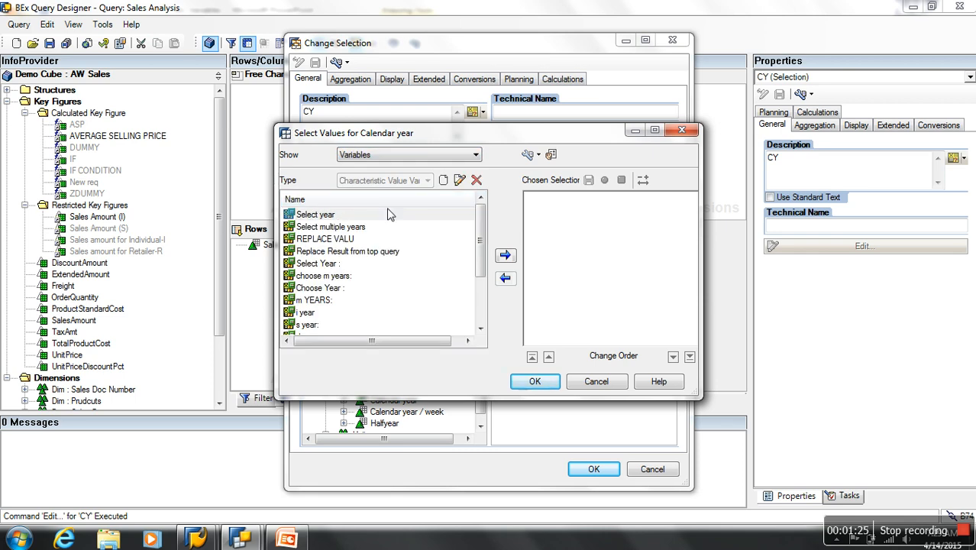
{"action": "left_click", "coordinate": [443, 180]}
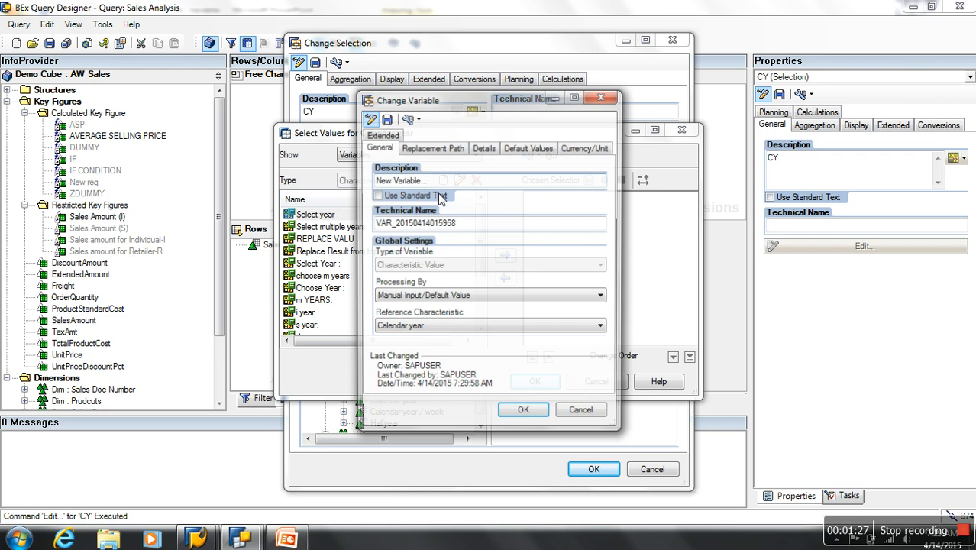
{"action": "left_click", "coordinate": [413, 180]}
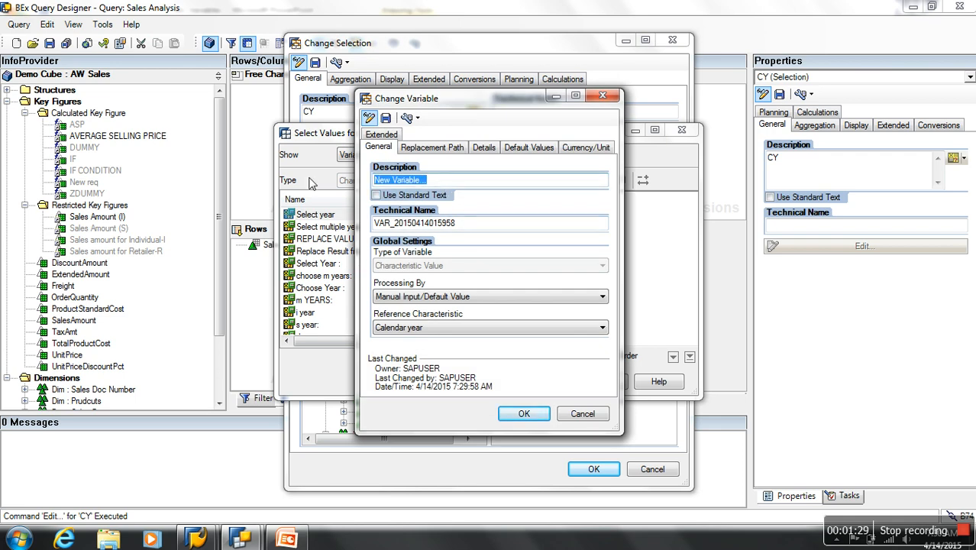
{"action": "type", "text": "z"}
{"action": "key", "text": "BackSpace"}
{"action": "type", "text": "Enter Curre"}
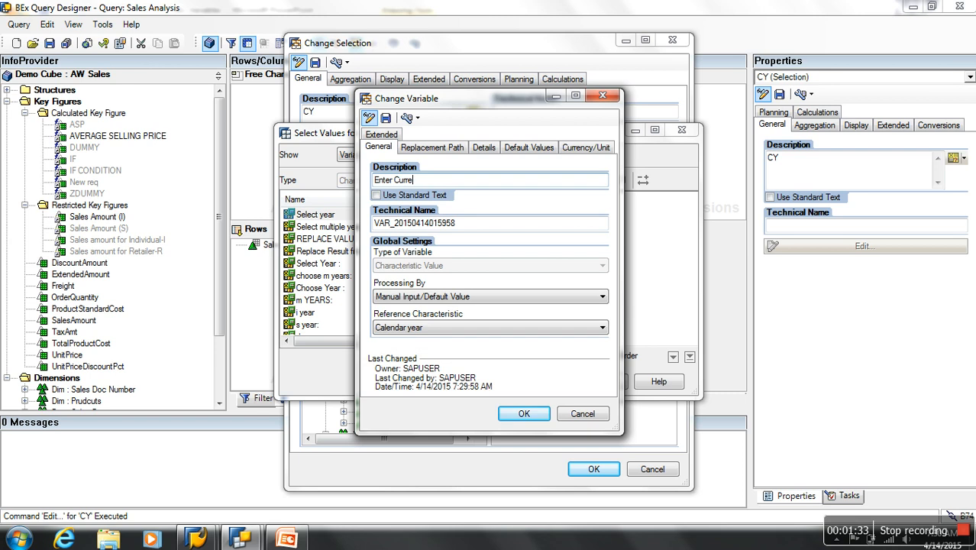
{"action": "type", "text": "nt Year Trend:"}
{"action": "left_click_drag", "start_coordinate": [457, 223], "coordinate": [287, 229]}
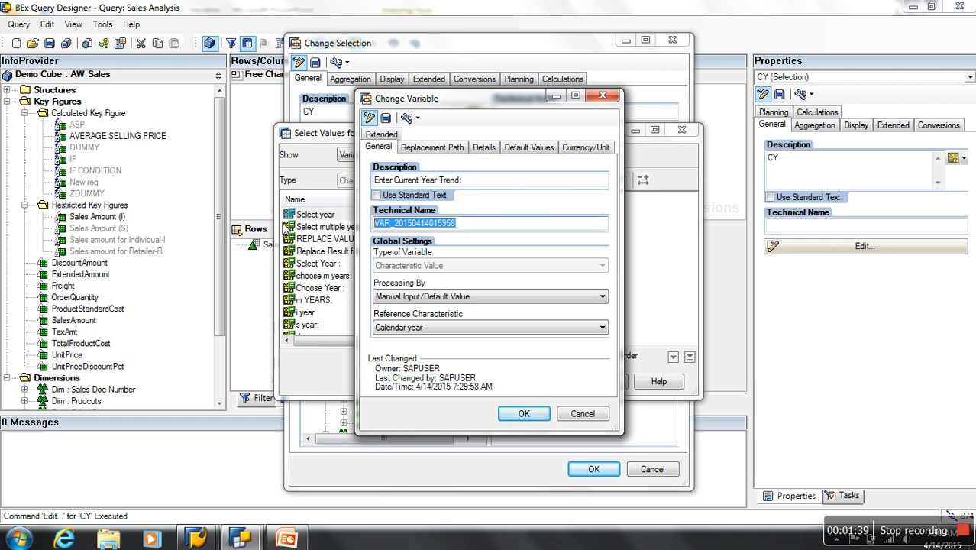
{"action": "type", "text": "ZYTREND"}
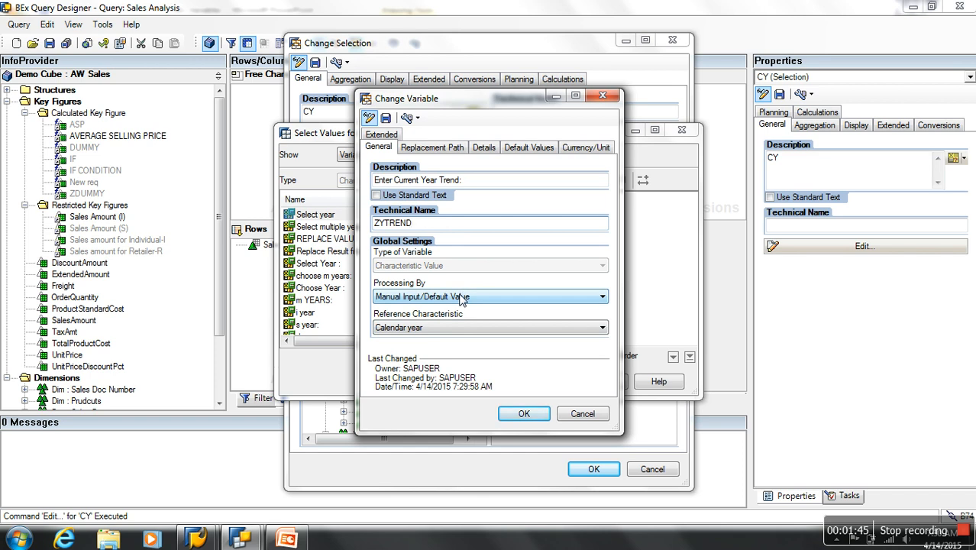
- Check the ZYTREND variable's detail settings and save the variable
{"action": "left_click", "coordinate": [484, 147]}
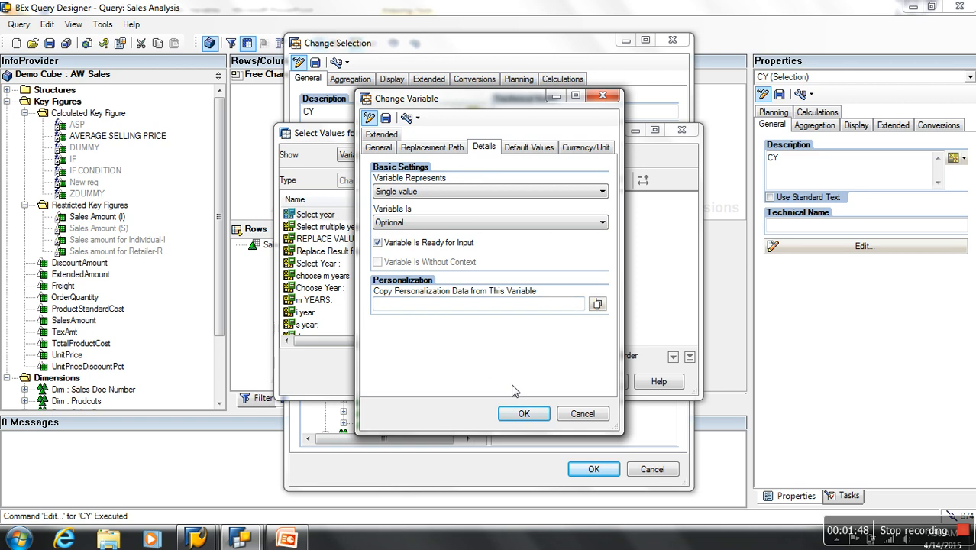
{"action": "left_click", "coordinate": [386, 117]}
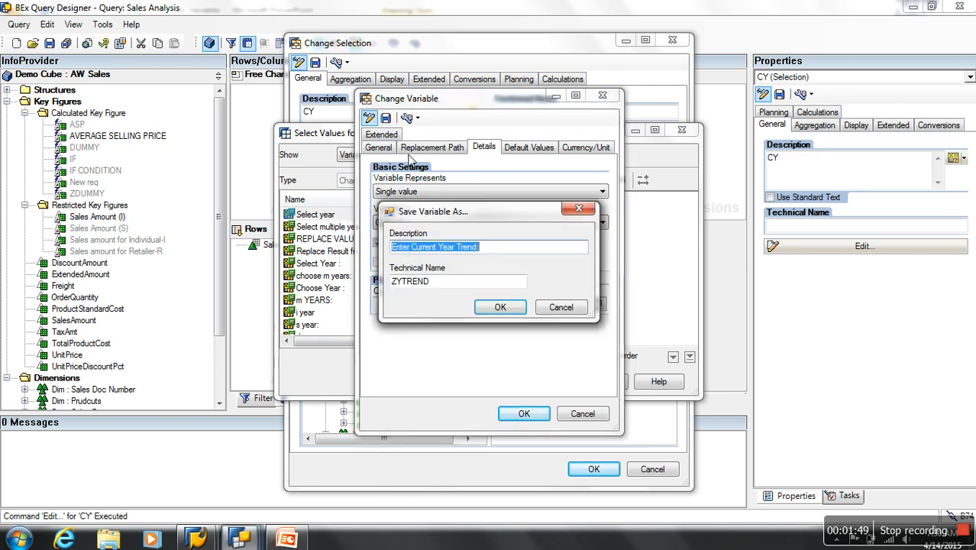
{"action": "left_click", "coordinate": [502, 307]}
{"action": "left_click", "coordinate": [524, 414]}
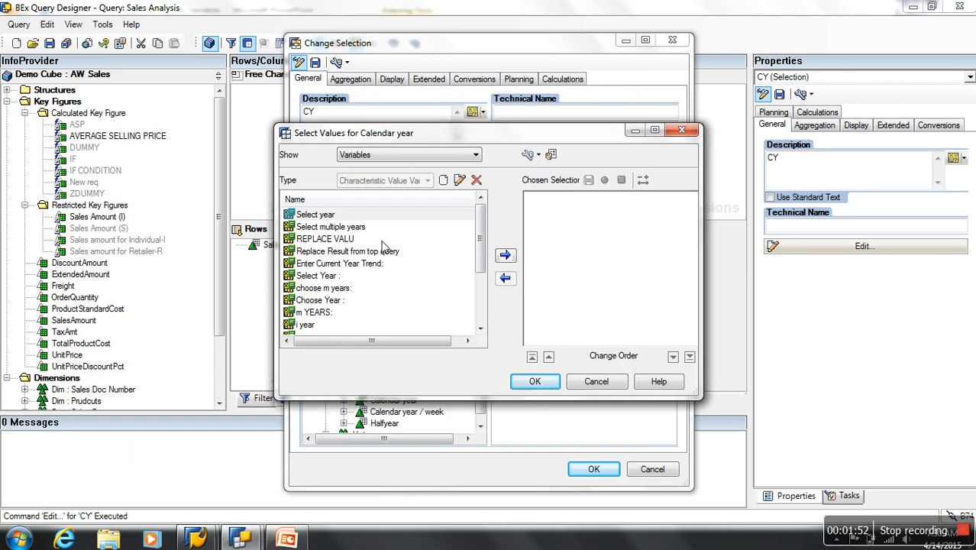
- Restrict Calendar year in the CY selection with the "Enter Current Year Trend:" variable and accept the selection
{"action": "left_click", "coordinate": [374, 263]}
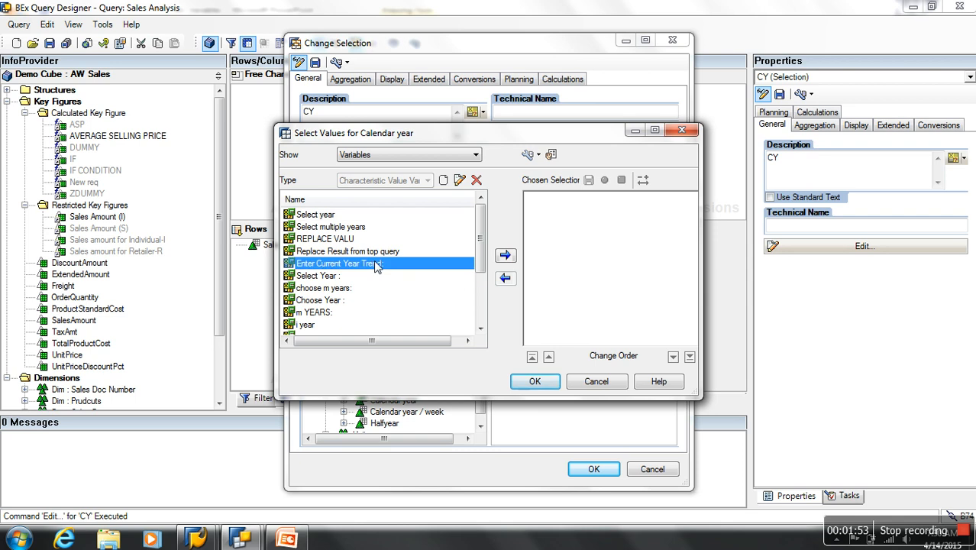
{"action": "left_click", "coordinate": [504, 257]}
{"action": "left_click", "coordinate": [534, 381]}
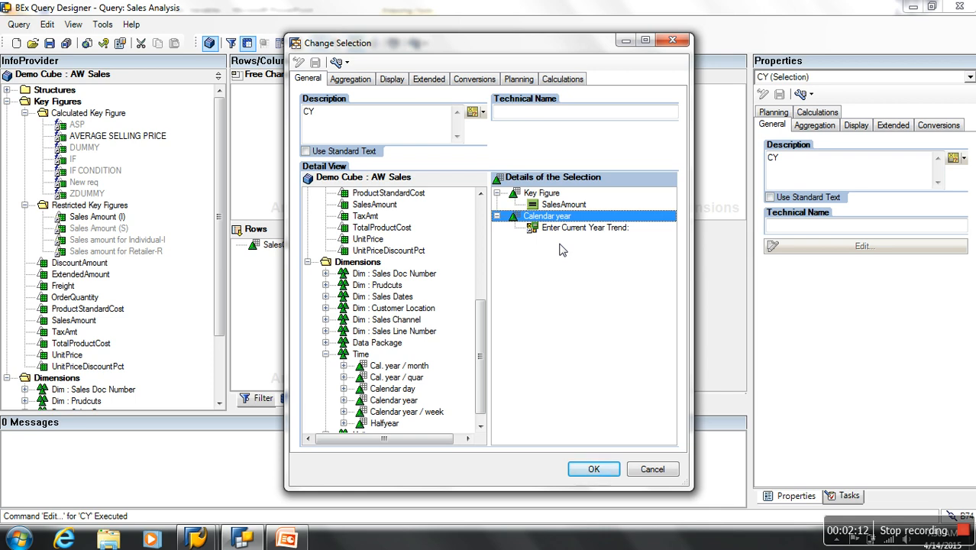
{"action": "left_click", "coordinate": [593, 469]}
- Add another selection under the Key Figures structure and set its description to PY
{"action": "right_click", "coordinate": [459, 93]}
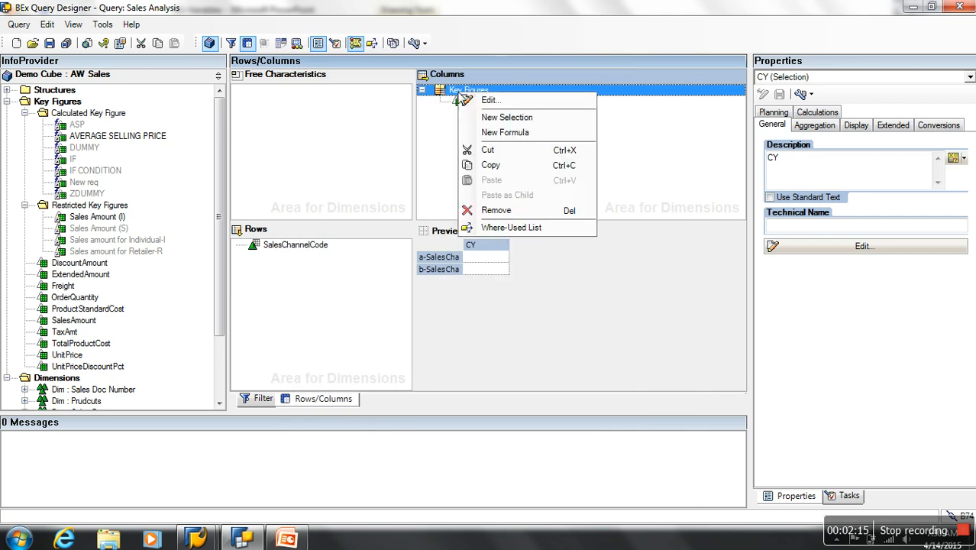
{"action": "left_click", "coordinate": [501, 117]}
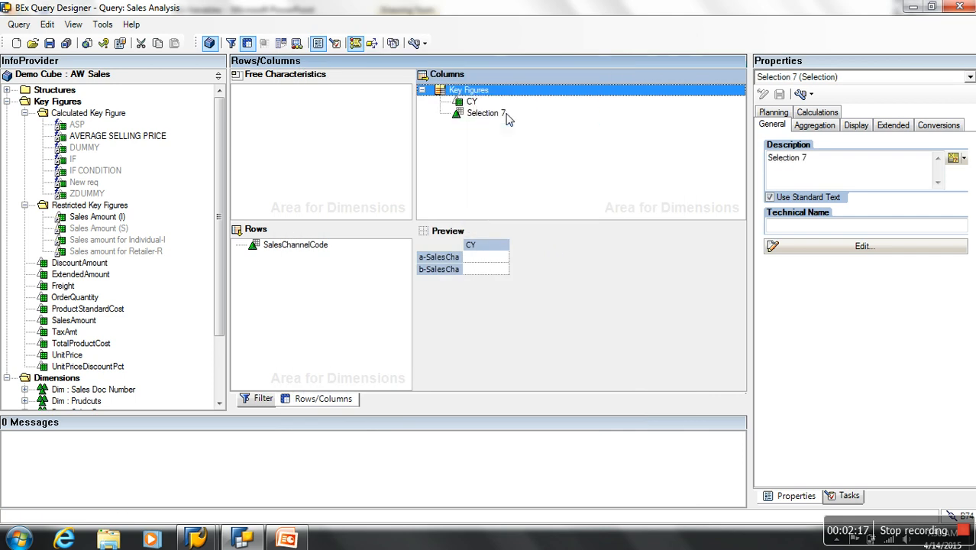
{"action": "left_click", "coordinate": [487, 114]}
{"action": "right_click", "coordinate": [492, 119]}
{"action": "left_click", "coordinate": [530, 128]}
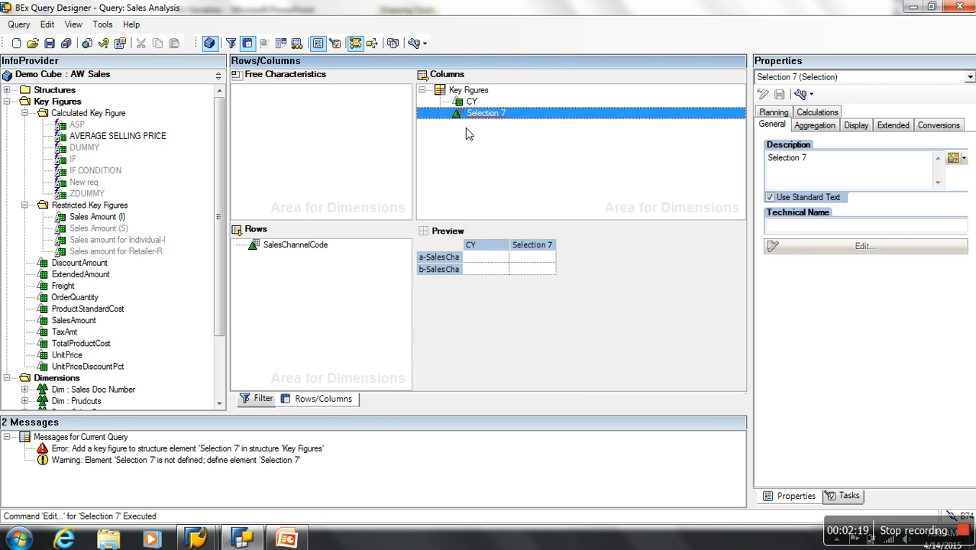
{"action": "type", "text": "PY"}
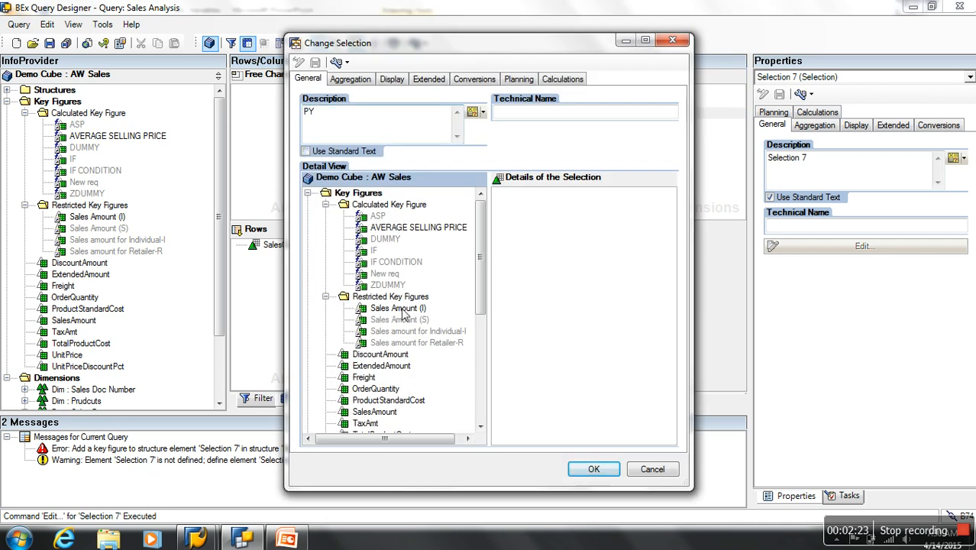
- Add the SalesAmount key figure and the Calendar year characteristic to the details of the PY selection
{"action": "left_click_drag", "start_coordinate": [379, 416], "coordinate": [541, 304]}
{"action": "left_click", "coordinate": [307, 192]}
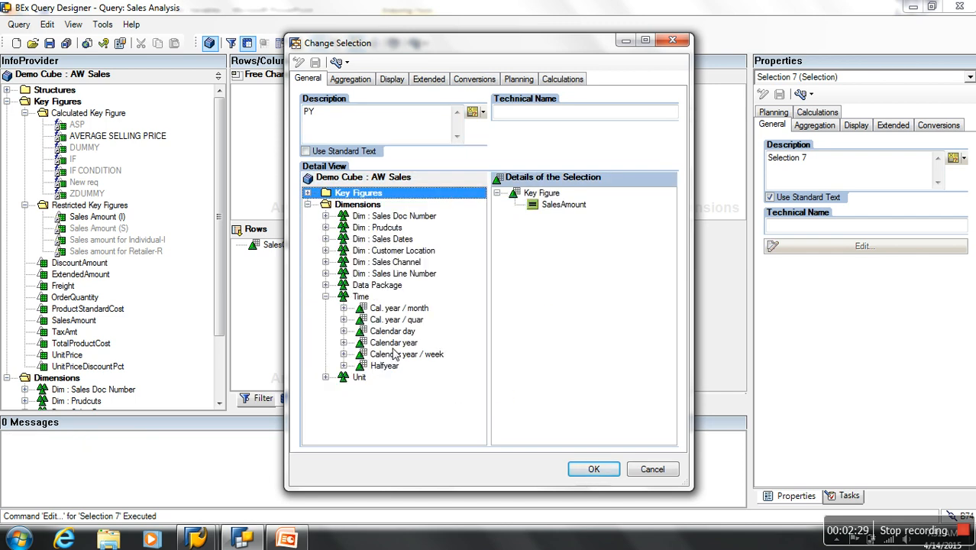
{"action": "left_click_drag", "start_coordinate": [412, 344], "coordinate": [527, 315]}
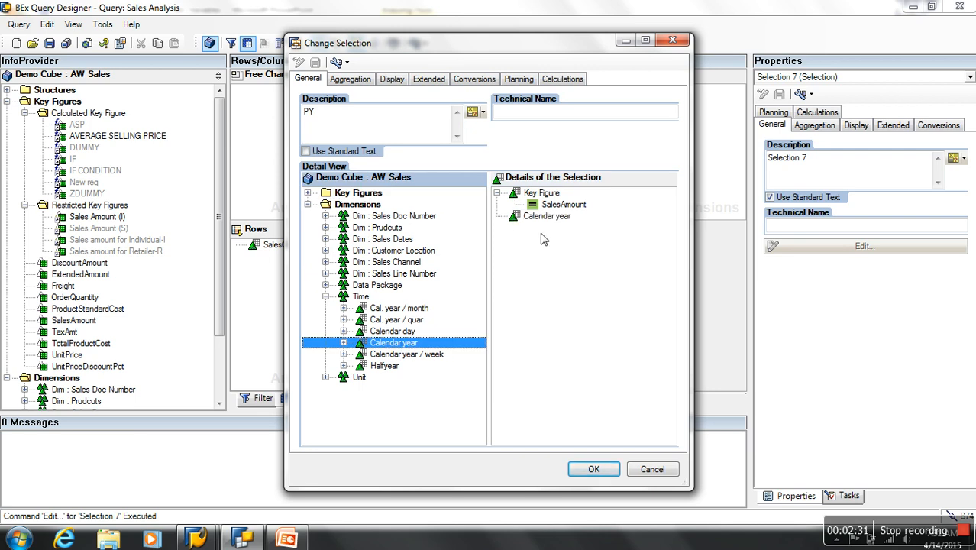
- Restrict Calendar year in the PY selection with the "Enter Current Year Trend:" variable
{"action": "right_click", "coordinate": [547, 217]}
{"action": "left_click", "coordinate": [576, 230]}
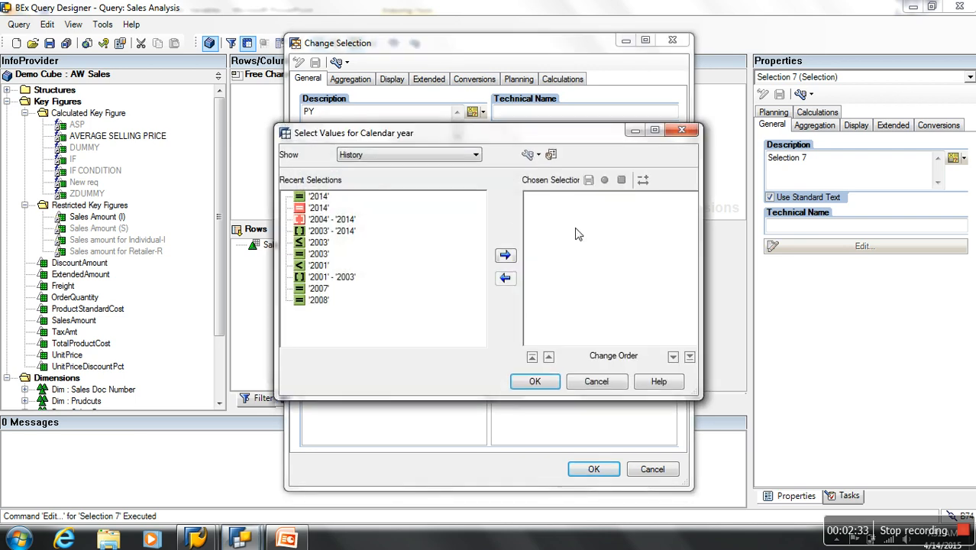
{"action": "left_click", "coordinate": [439, 156]}
{"action": "left_click", "coordinate": [382, 205]}
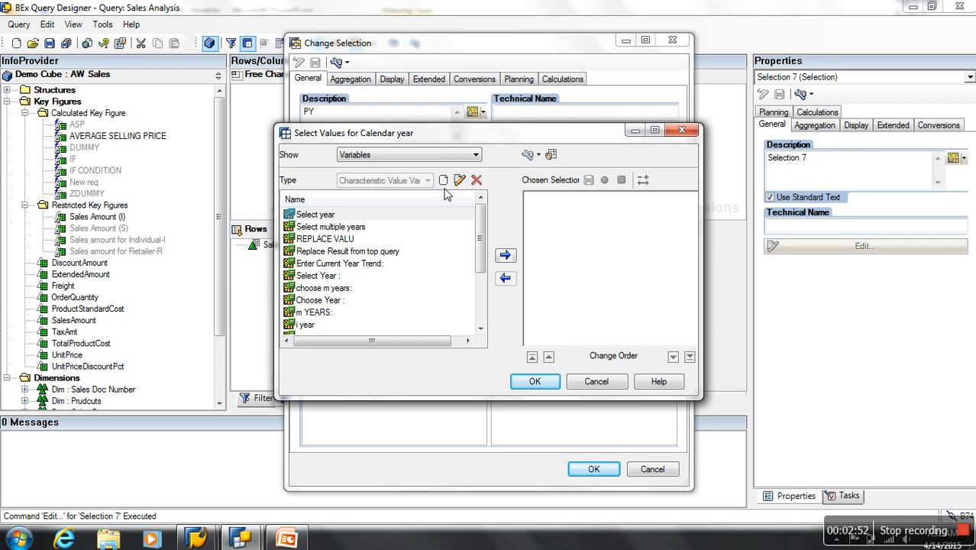
{"action": "left_click", "coordinate": [382, 264]}
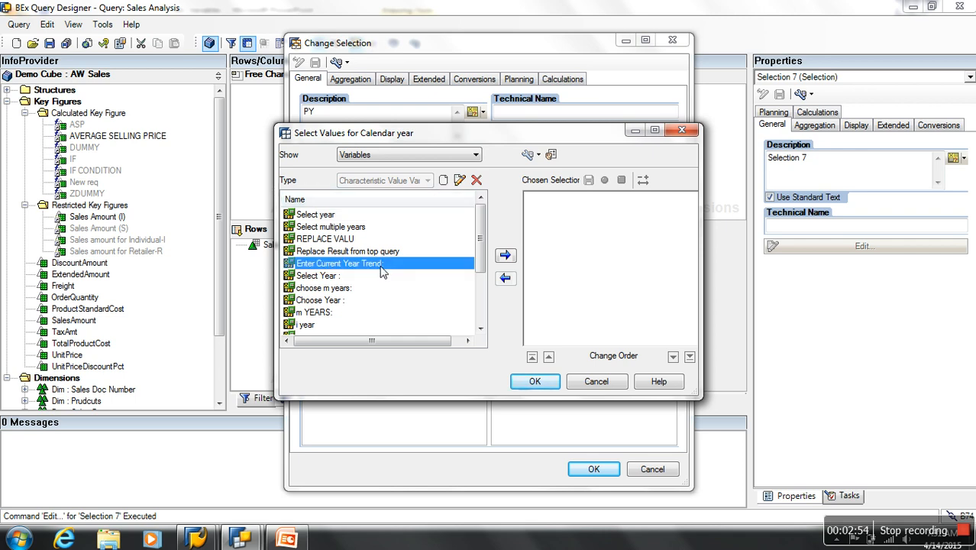
{"action": "left_click", "coordinate": [504, 257]}
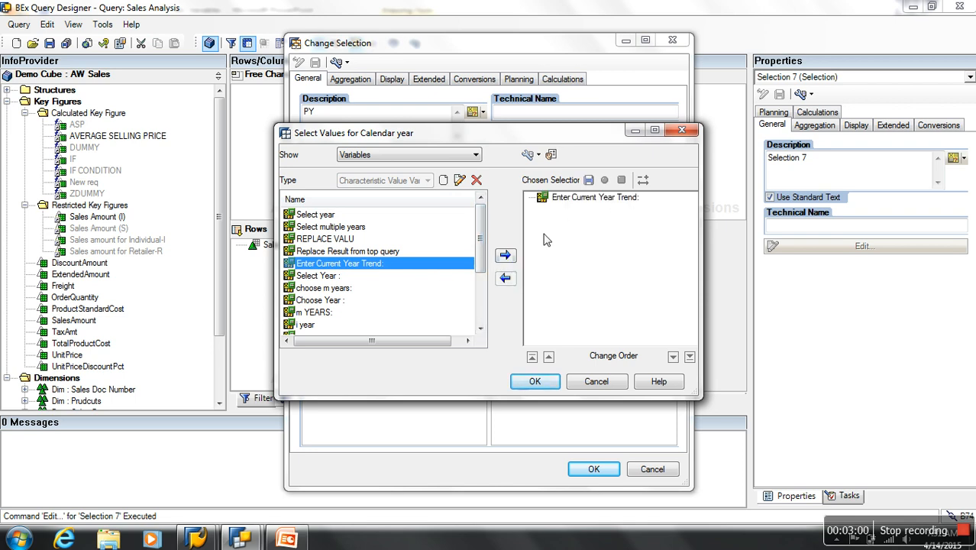
- Set the variable's offset to -1 for the PY selection's Calendar year and accept the selection
{"action": "left_click", "coordinate": [595, 203]}
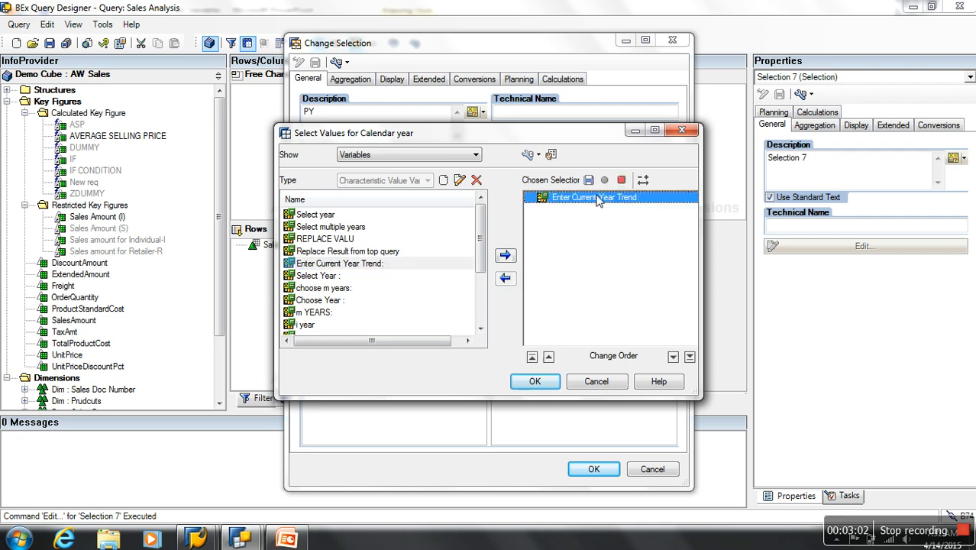
{"action": "right_click", "coordinate": [596, 198]}
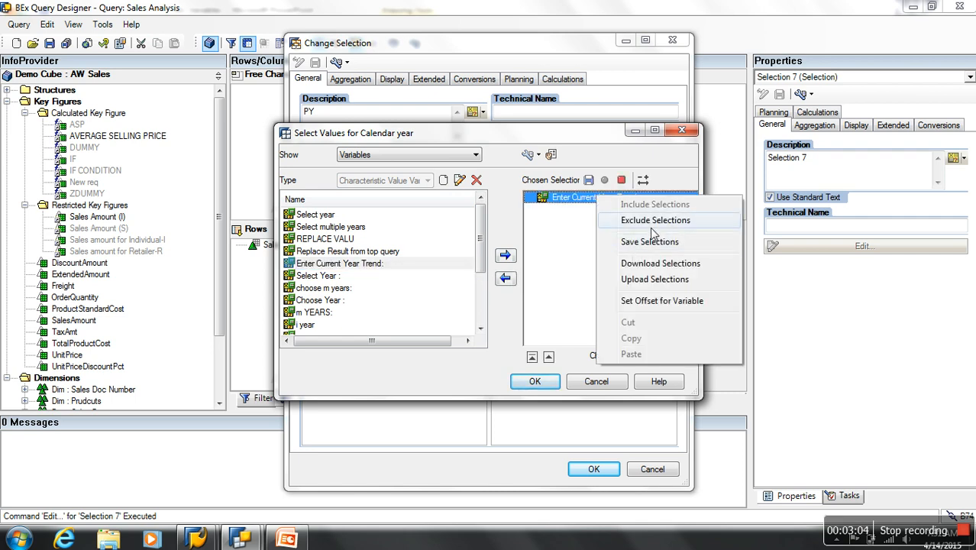
{"action": "left_click", "coordinate": [675, 304]}
{"action": "left_click", "coordinate": [531, 281]}
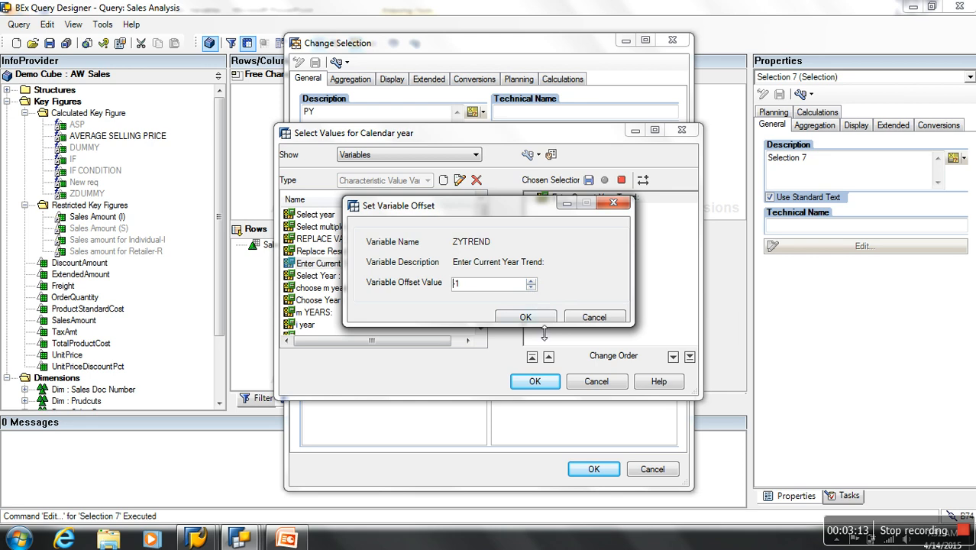
{"action": "left_click", "coordinate": [525, 317]}
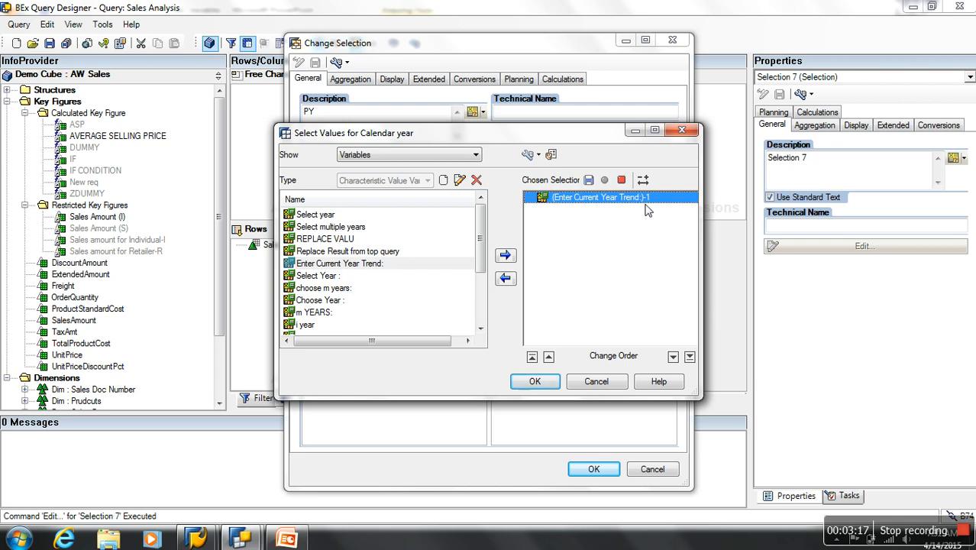
{"action": "left_click", "coordinate": [543, 381]}
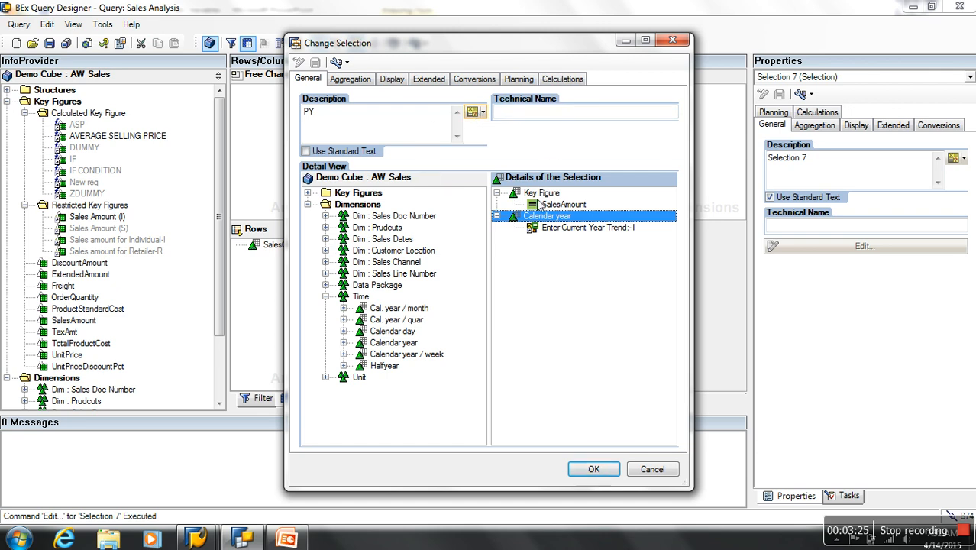
{"action": "left_click", "coordinate": [590, 471]}
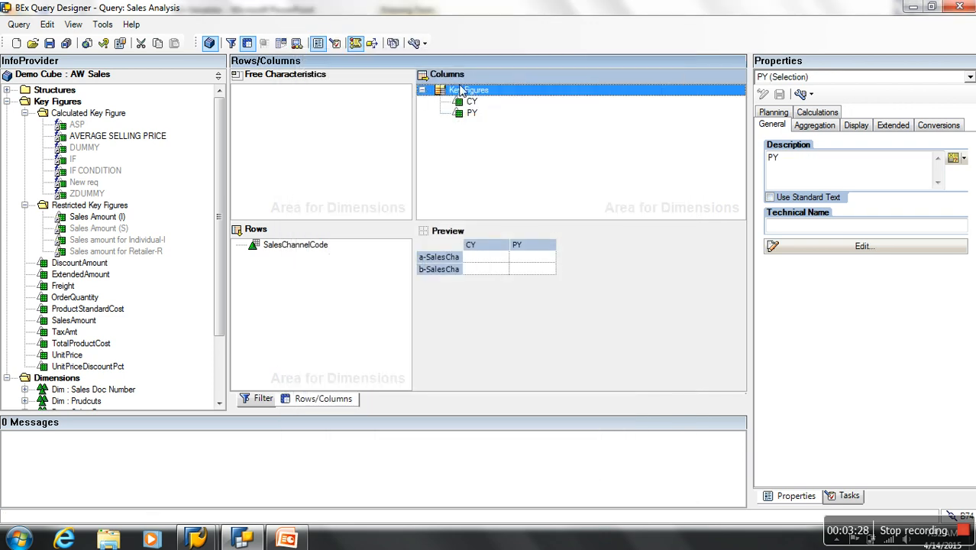
- Add a third selection under the Key Figures structure and set its description to NY
{"action": "right_click", "coordinate": [475, 93]}
{"action": "left_click", "coordinate": [510, 120]}
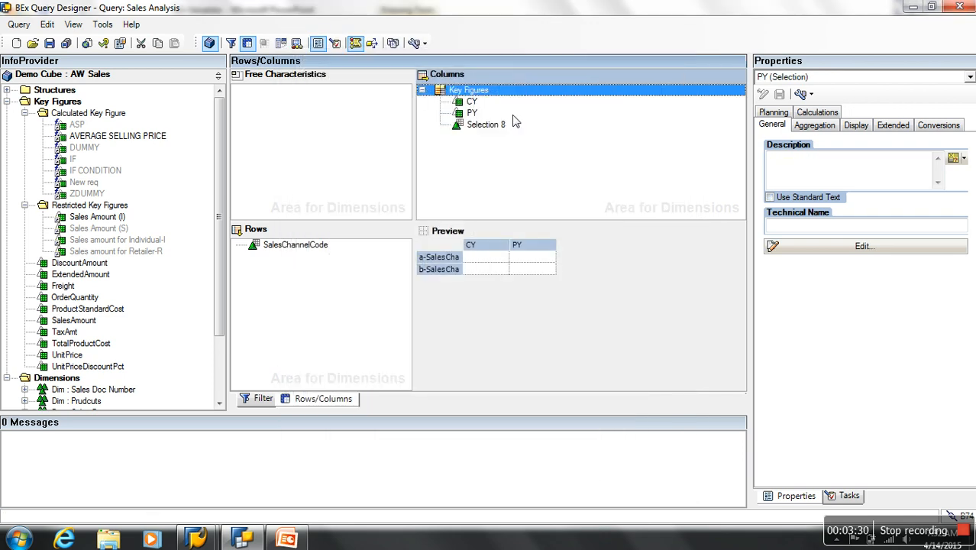
{"action": "right_click", "coordinate": [495, 132]}
{"action": "left_click", "coordinate": [520, 133]}
{"action": "left_click_drag", "start_coordinate": [363, 122], "coordinate": [196, 114]}
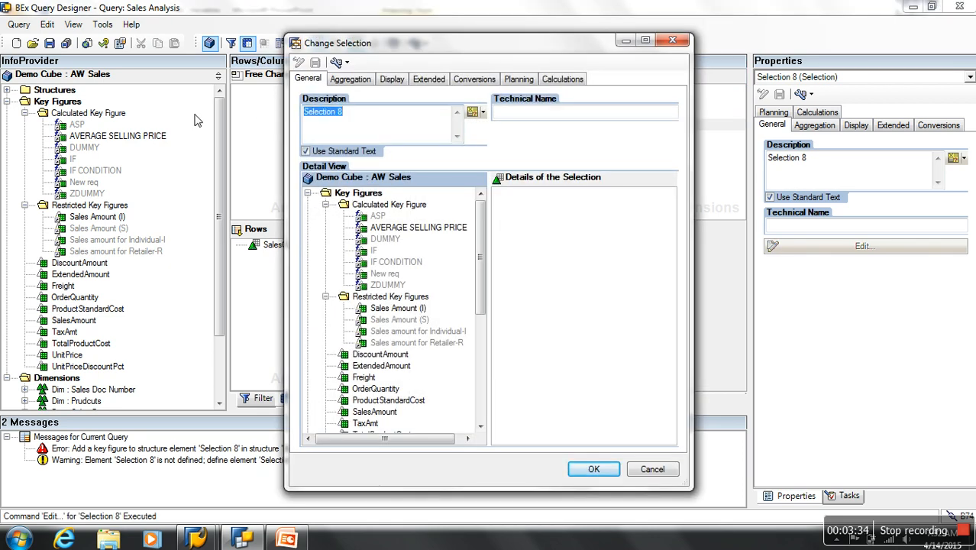
{"action": "type", "text": "NY"}
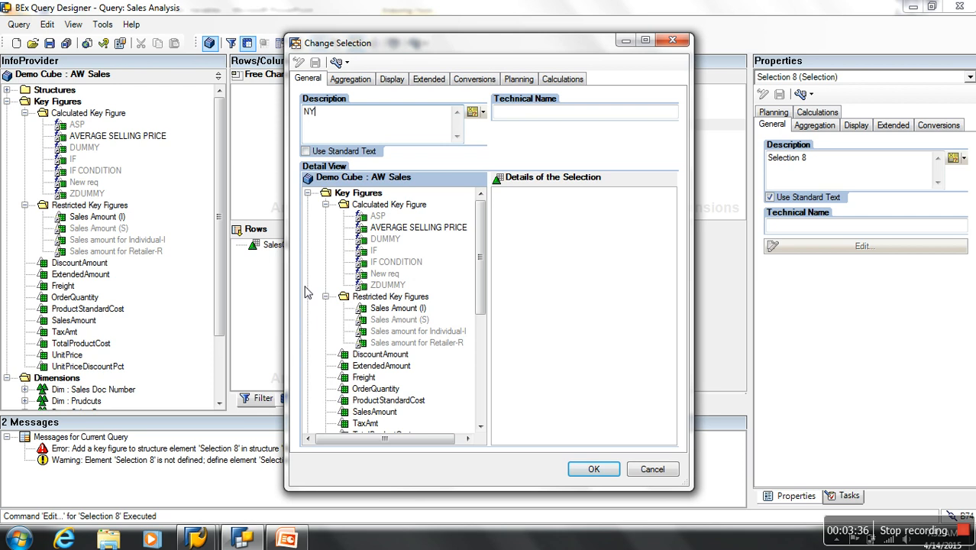
- Add the SalesAmount key figure and the Calendar year characteristic to the details of the NY selection
{"action": "left_click_drag", "start_coordinate": [379, 413], "coordinate": [568, 305]}
{"action": "left_click", "coordinate": [307, 192]}
{"action": "left_click_drag", "start_coordinate": [394, 343], "coordinate": [553, 298]}
- Restrict Calendar year in the NY selection with the "Enter Current Year Trend:" variable
{"action": "right_click", "coordinate": [551, 218]}
{"action": "left_click", "coordinate": [569, 229]}
{"action": "left_click", "coordinate": [397, 155]}
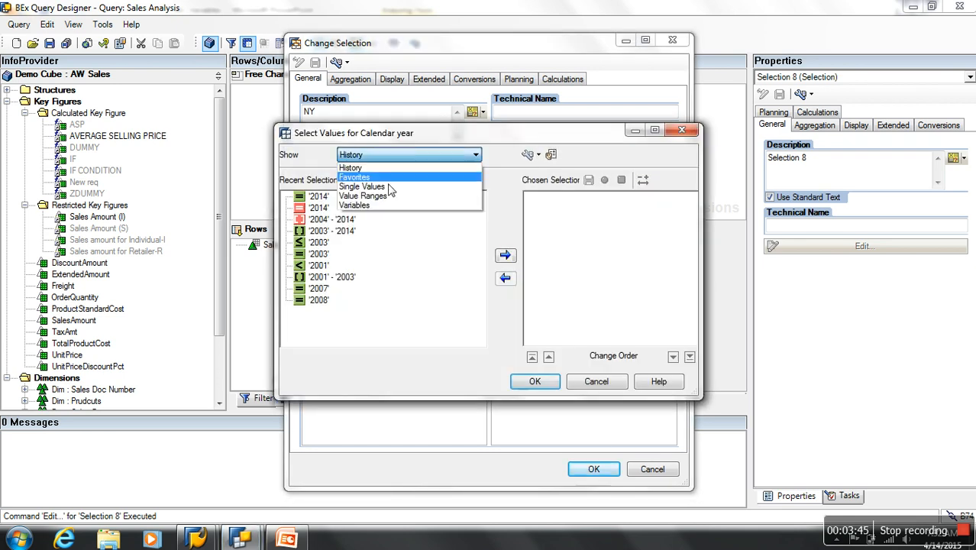
{"action": "left_click", "coordinate": [374, 211]}
{"action": "left_click", "coordinate": [367, 263]}
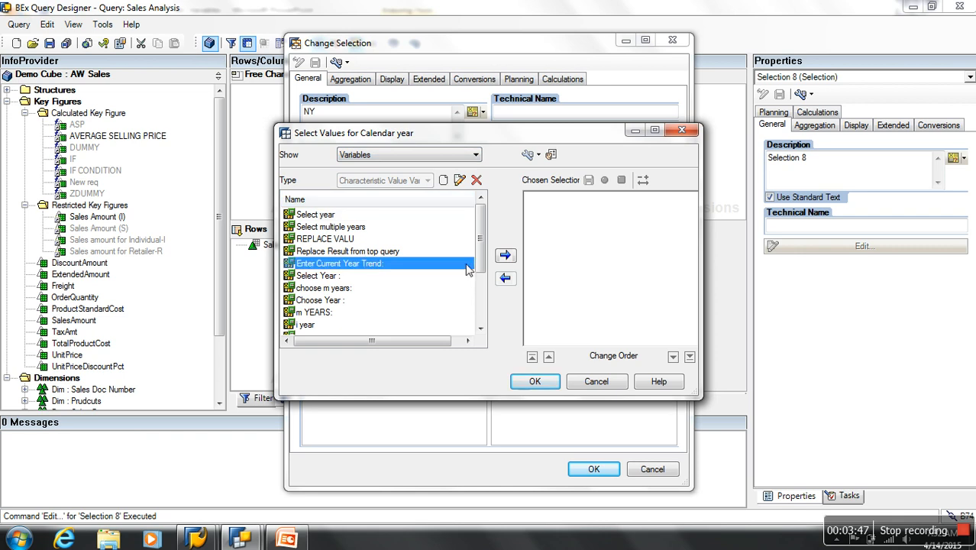
{"action": "left_click", "coordinate": [506, 256]}
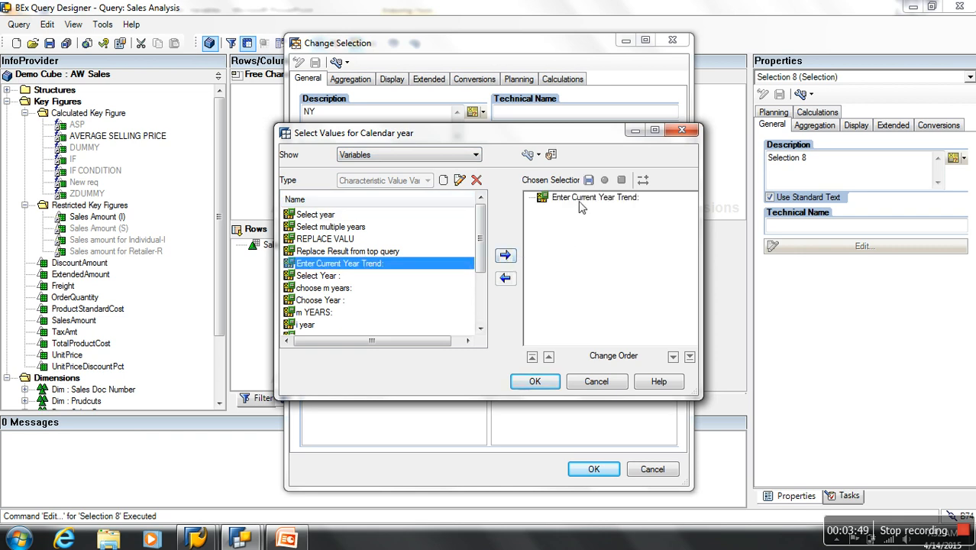
- Set the variable's offset to 1 for the NY selection's Calendar year and accept the selection
{"action": "right_click", "coordinate": [579, 202]}
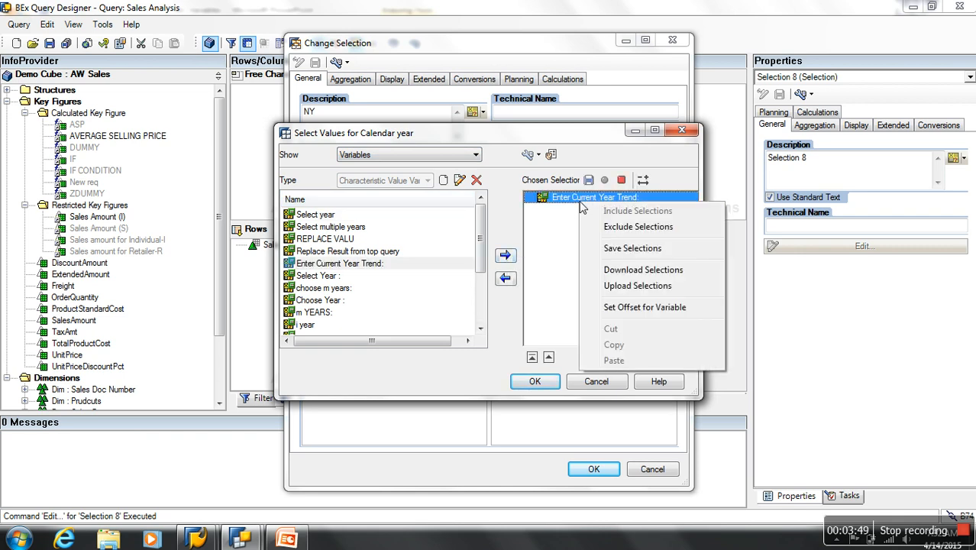
{"action": "left_click", "coordinate": [645, 307]}
{"action": "left_click", "coordinate": [530, 281]}
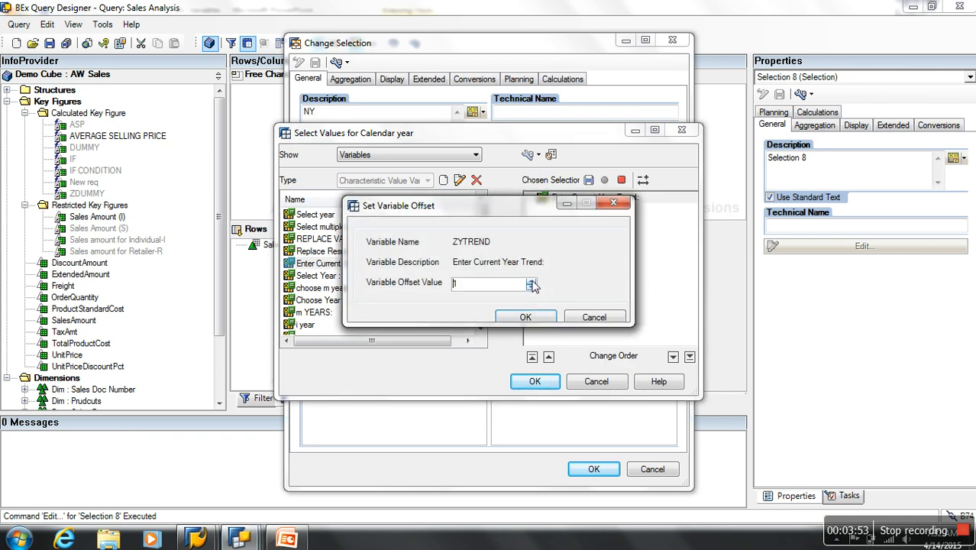
{"action": "left_click", "coordinate": [531, 288]}
{"action": "left_click", "coordinate": [527, 317]}
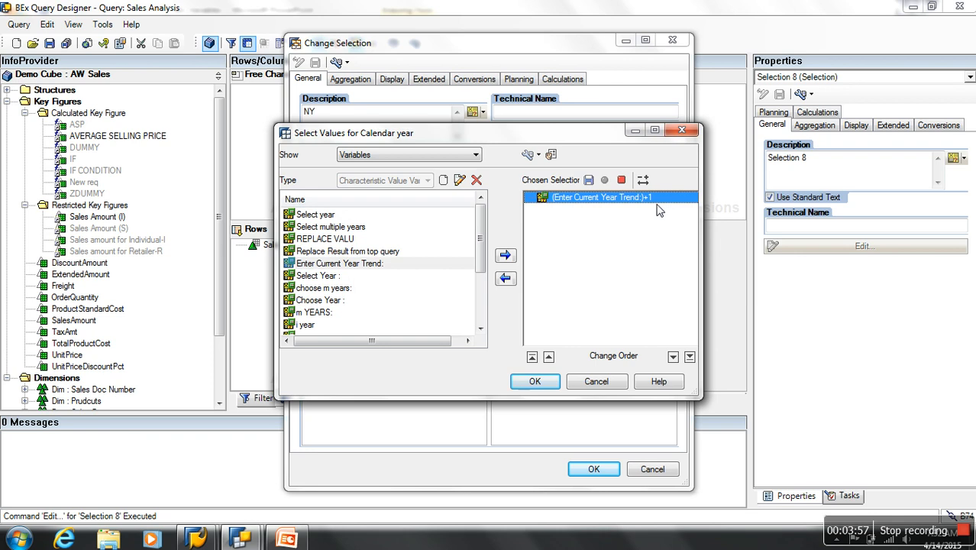
{"action": "left_click", "coordinate": [534, 382]}
{"action": "left_click", "coordinate": [592, 471]}
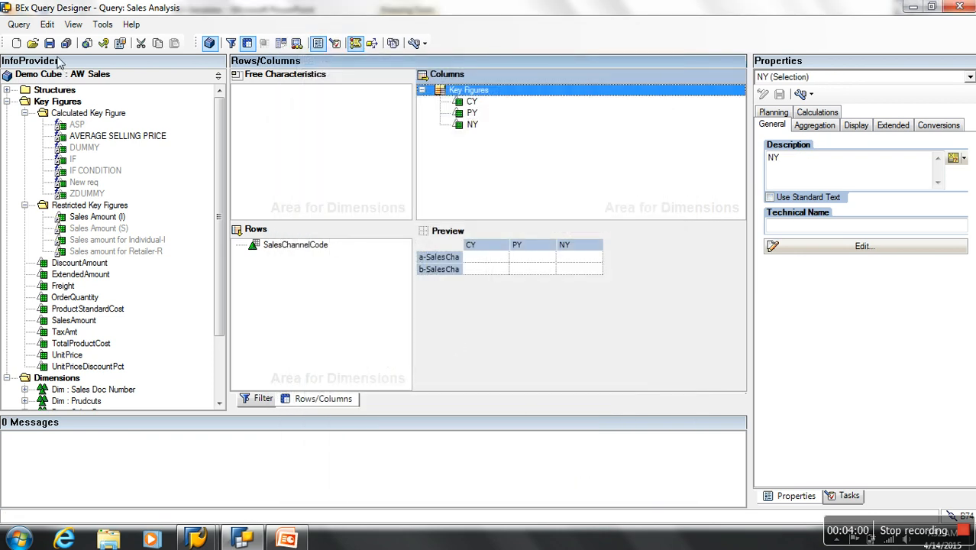
- Reorder the Key Figures structure so PY comes before CY, and save the query
{"action": "left_click", "coordinate": [49, 43]}
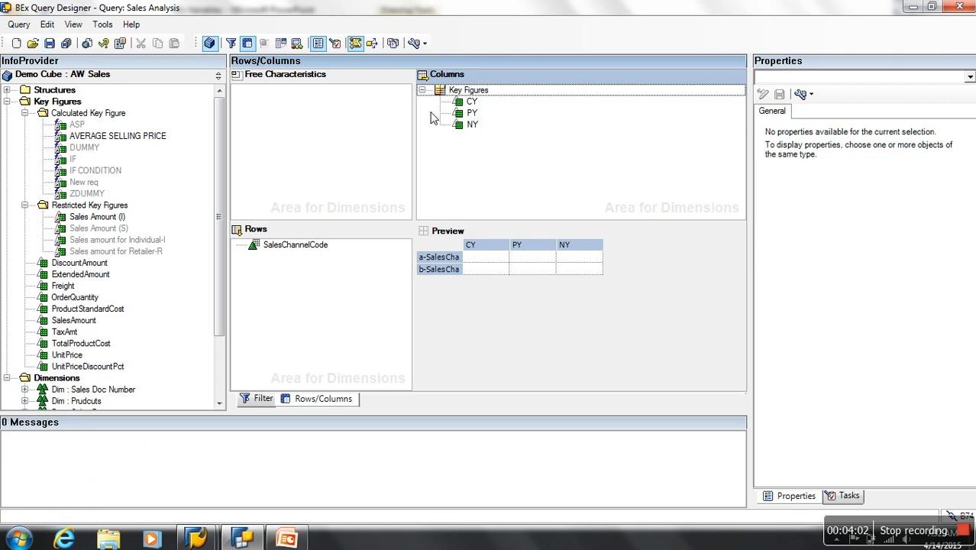
{"action": "mouse_move", "coordinate": [471, 102]}
{"action": "left_mouse_down"}
{"action": "mouse_move", "coordinate": [473, 122]}
{"action": "mouse_move", "coordinate": [469, 93]}
{"action": "left_mouse_up"}
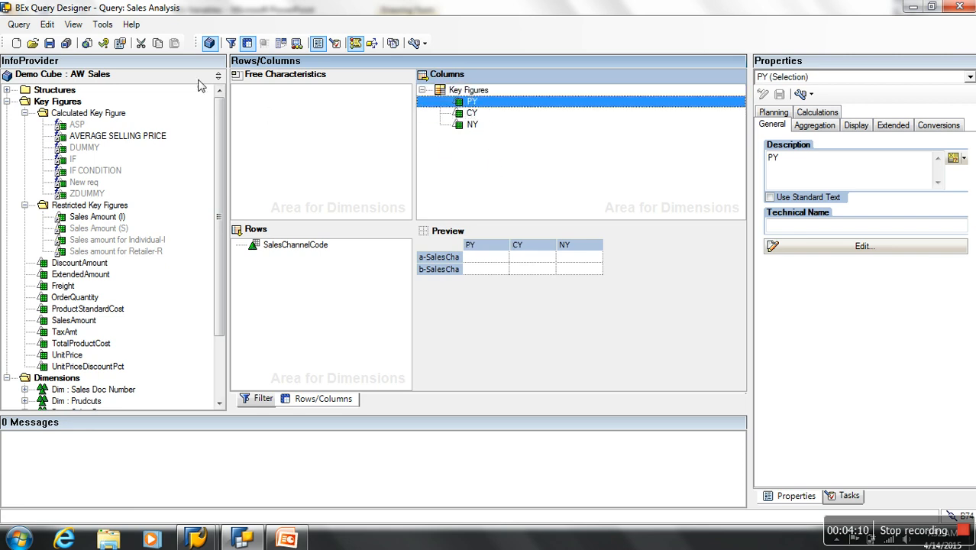
{"action": "left_click", "coordinate": [49, 43]}
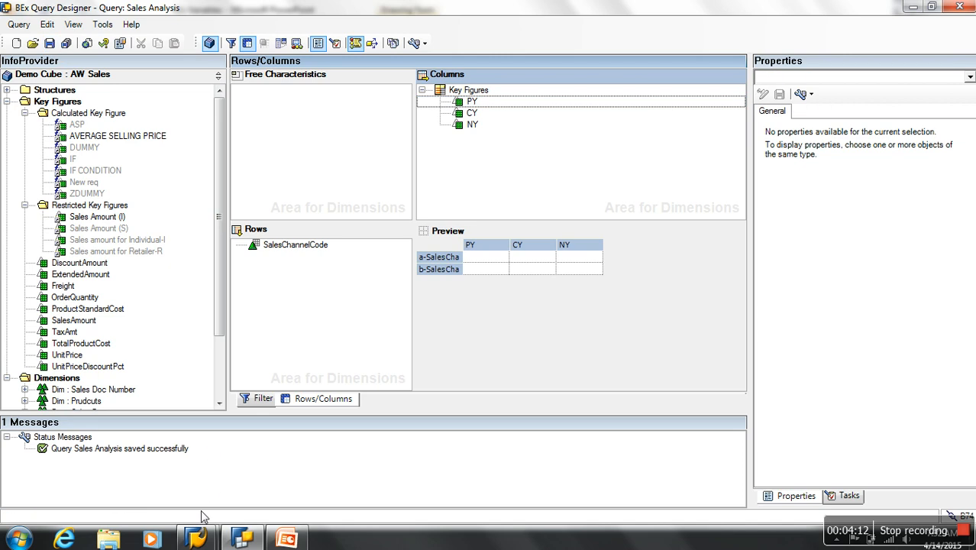
- Switch to the SAP Query Monitor and run the query with 2008 as the current year trend
{"action": "mouse_move", "coordinate": [197, 539]}
{"action": "left_click", "coordinate": [259, 504]}
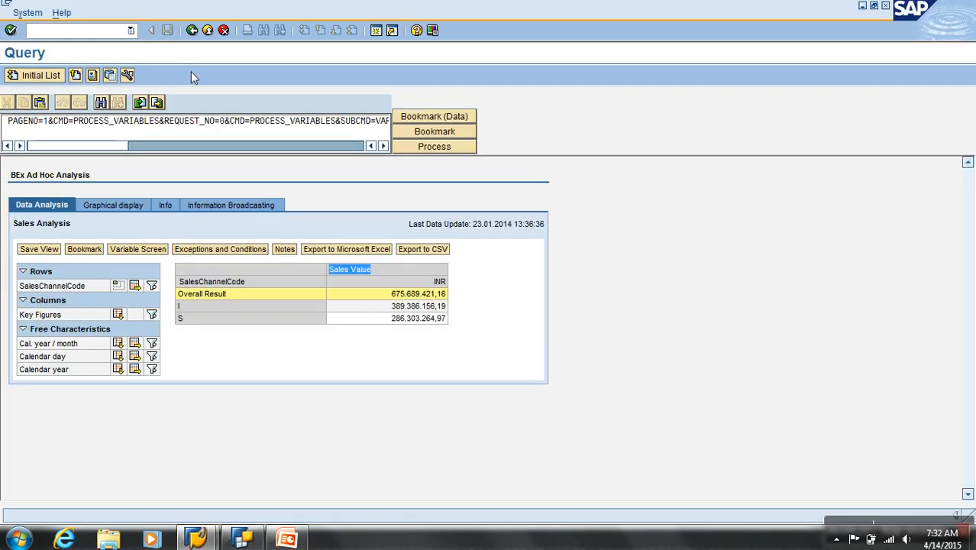
{"action": "left_click", "coordinate": [191, 30]}
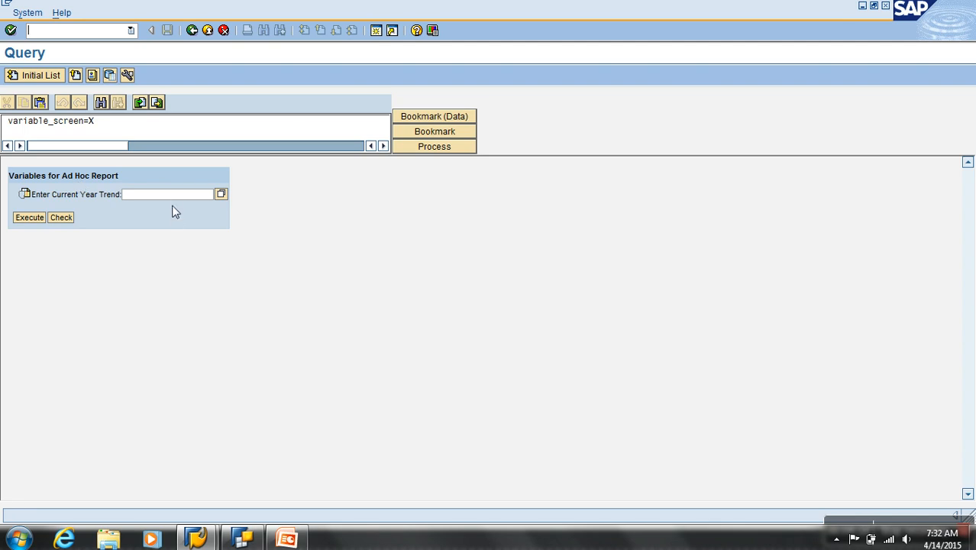
{"action": "left_click", "coordinate": [168, 191]}
{"action": "type", "text": "2008"}
{"action": "left_click", "coordinate": [34, 220]}
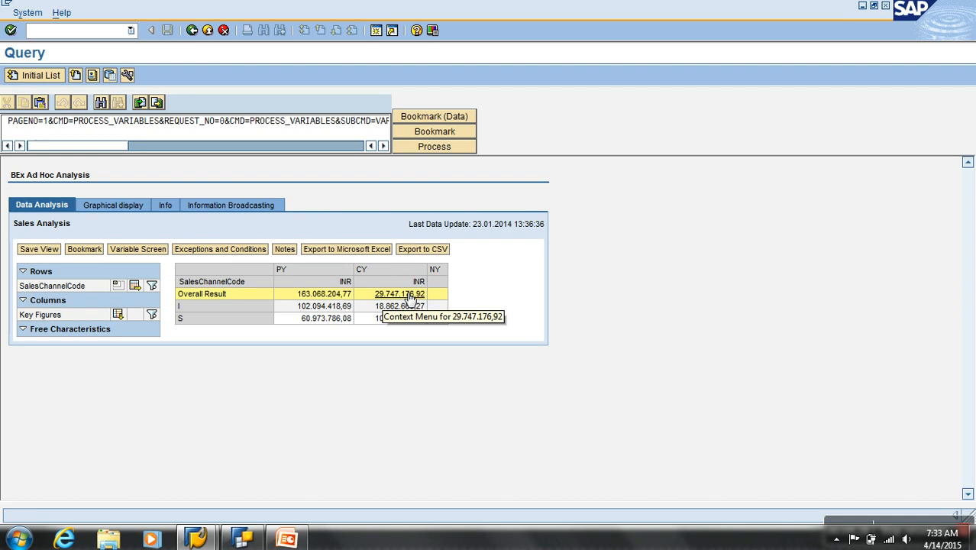
- Return to the Query Monitor start screen and rerun the query with 2009 as the current year trend
{"action": "left_click", "coordinate": [192, 30]}
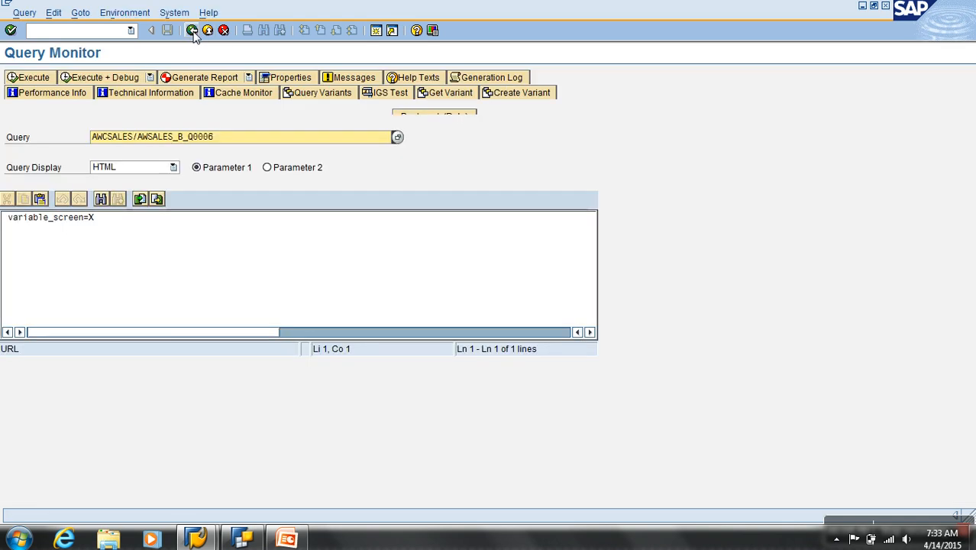
{"action": "left_click", "coordinate": [32, 77]}
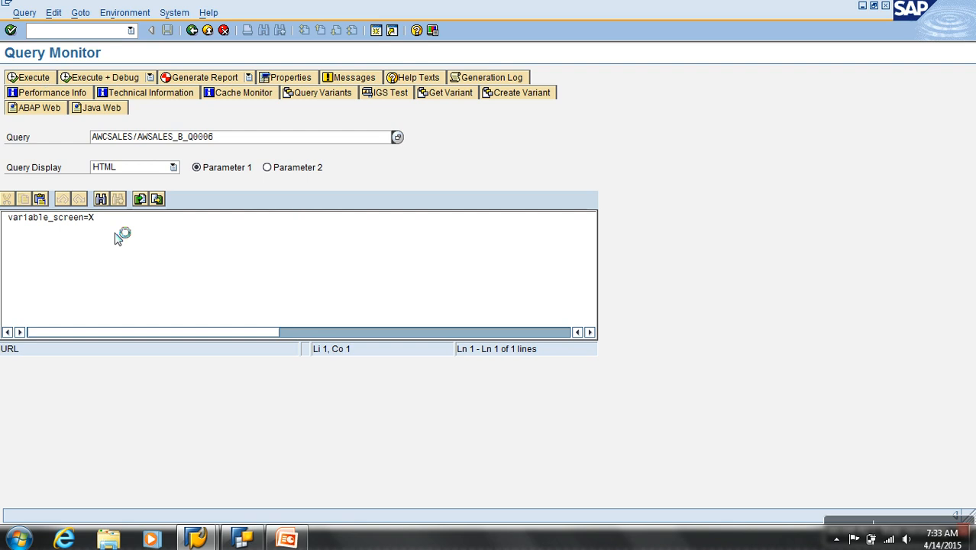
{"action": "left_click", "coordinate": [163, 200]}
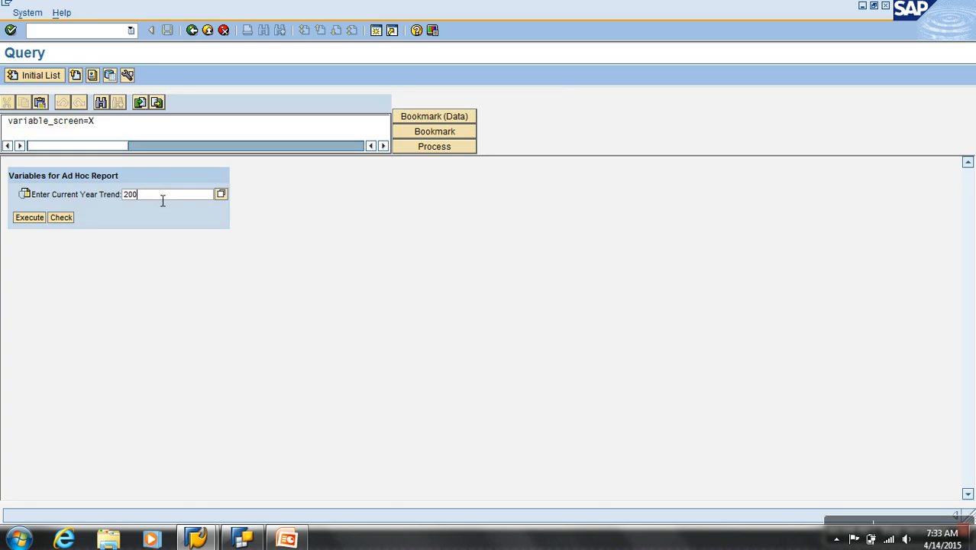
{"action": "type", "text": "9"}
{"action": "left_click", "coordinate": [35, 218]}
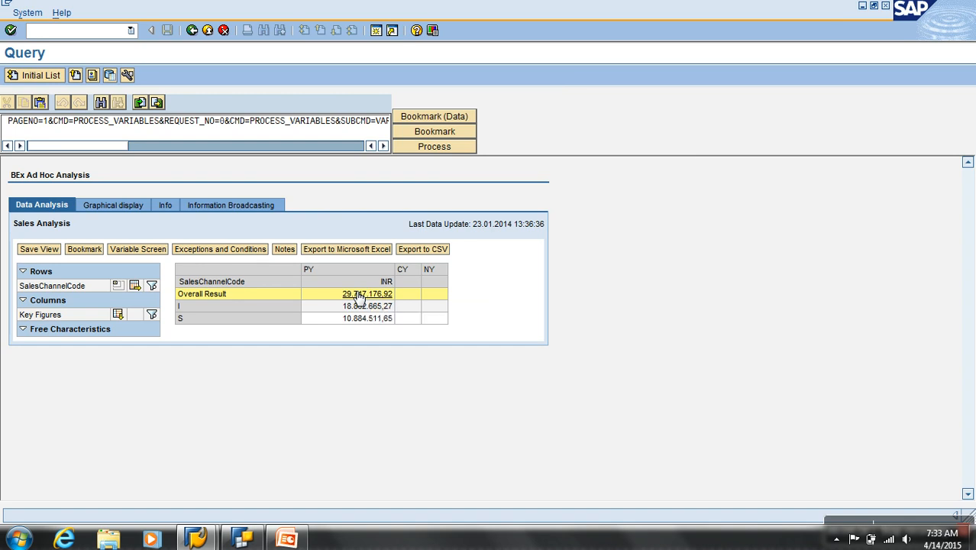
- Go back and rerun the query with 2007 as the current year trend
{"action": "left_click", "coordinate": [192, 30]}
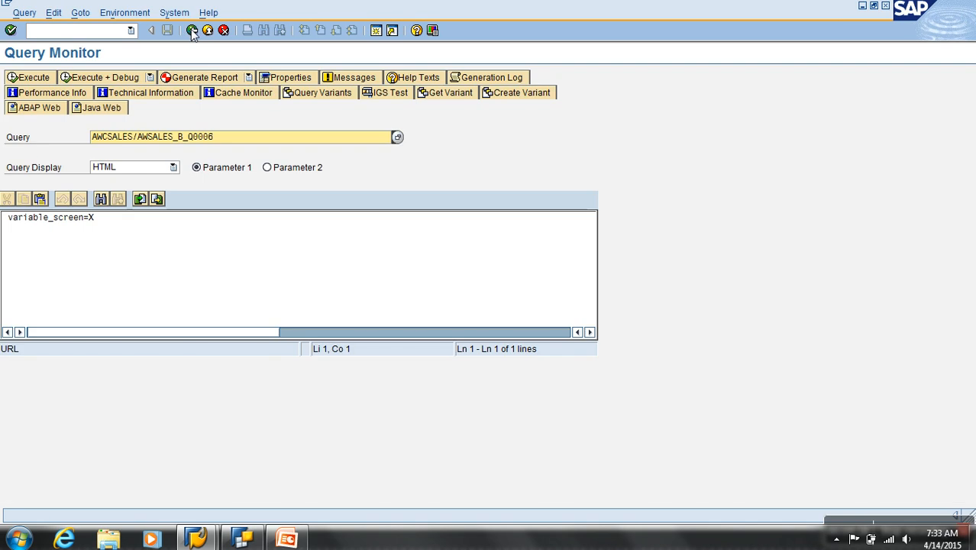
{"action": "left_click", "coordinate": [30, 77]}
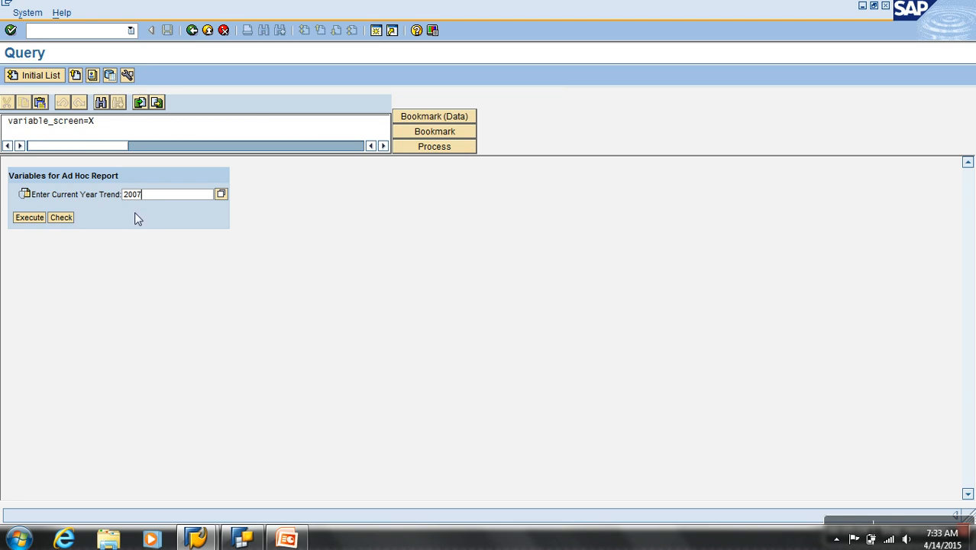
{"action": "left_click", "coordinate": [32, 217]}
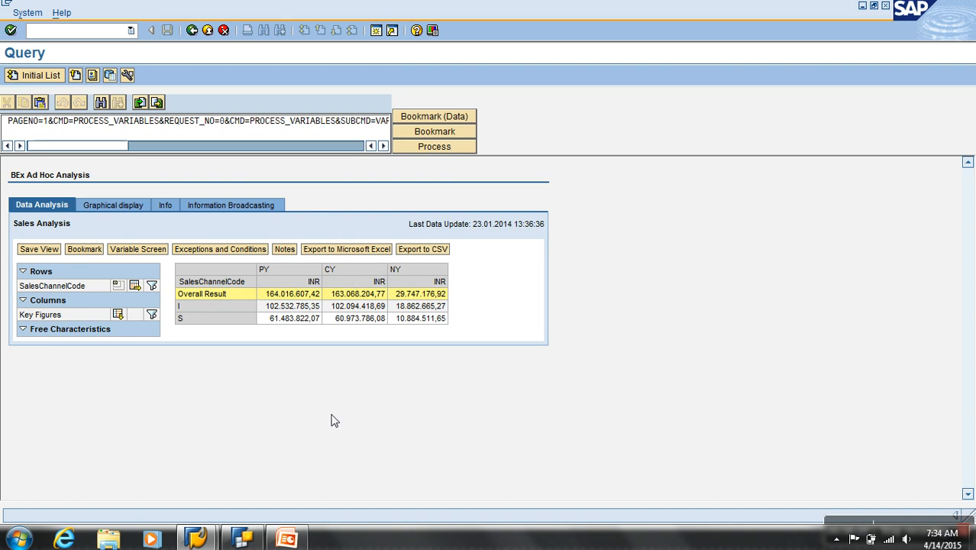
- Switch to BEx Query Designer and change the CY selection's description to "Sales for 2008"
{"action": "left_click", "coordinate": [243, 539]}
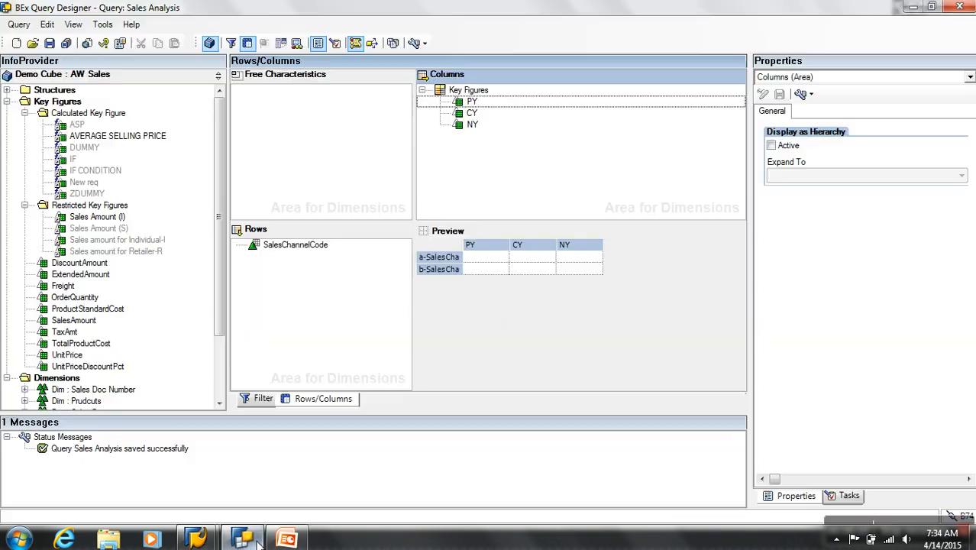
{"action": "left_click", "coordinate": [469, 115]}
{"action": "right_click", "coordinate": [470, 114]}
{"action": "left_click", "coordinate": [484, 120]}
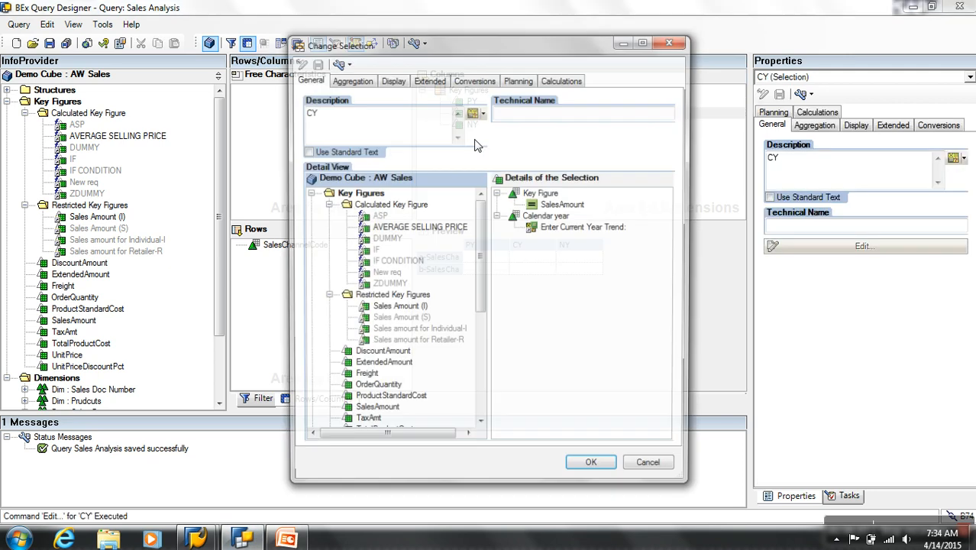
{"action": "type", "text": "Sales for 2008"}
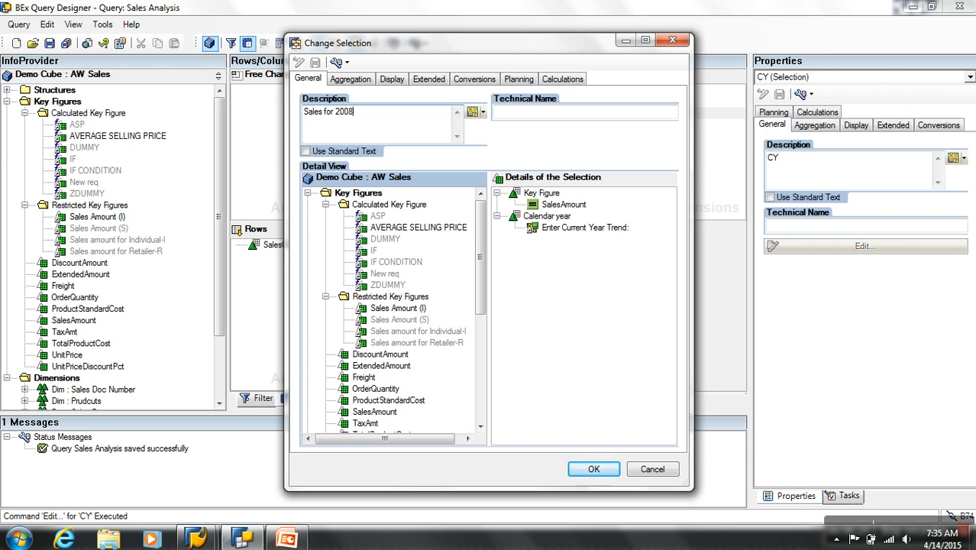
- Remove the fixed year 2008 from the CY selection's description, keeping only "Sales for"
{"action": "key", "text": "BackSpace"}
{"action": "key", "text": "BackSpace"}
{"action": "key", "text": "BackSpace"}
{"action": "key", "text": "BackSpace"}
{"action": "left_click", "coordinate": [558, 217]}
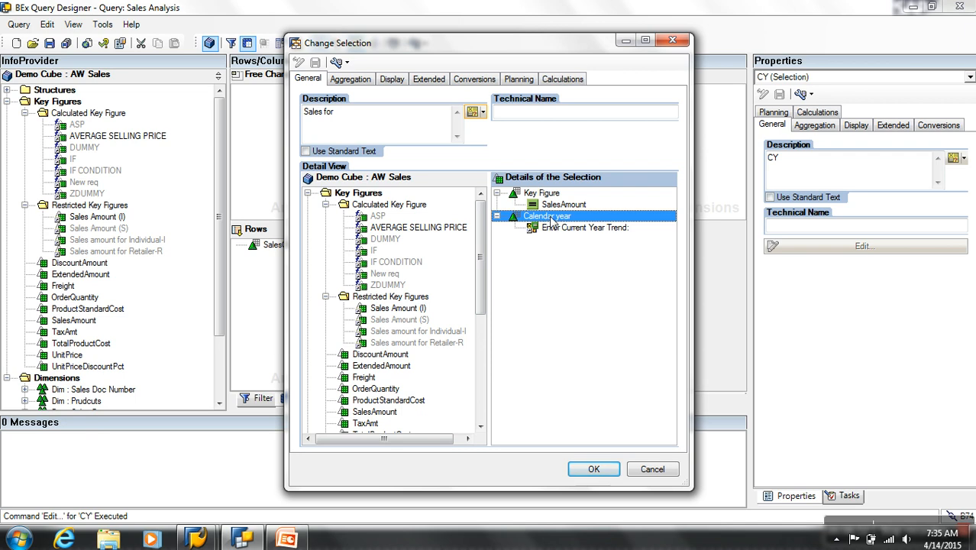
{"action": "left_click", "coordinate": [392, 125]}
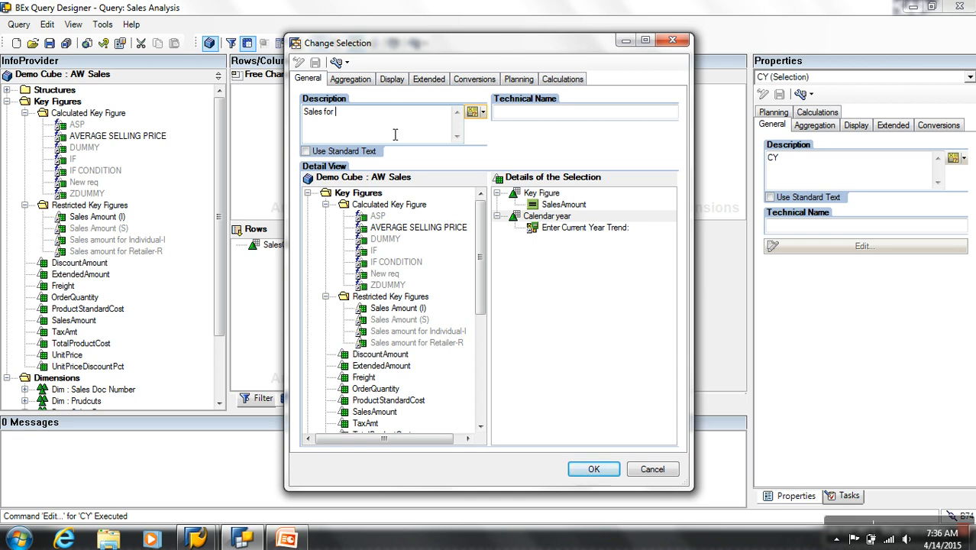
- Create a new text variable for the description, named "Replace Year Value" with technical name ZR_YEAR
{"action": "left_click", "coordinate": [472, 112]}
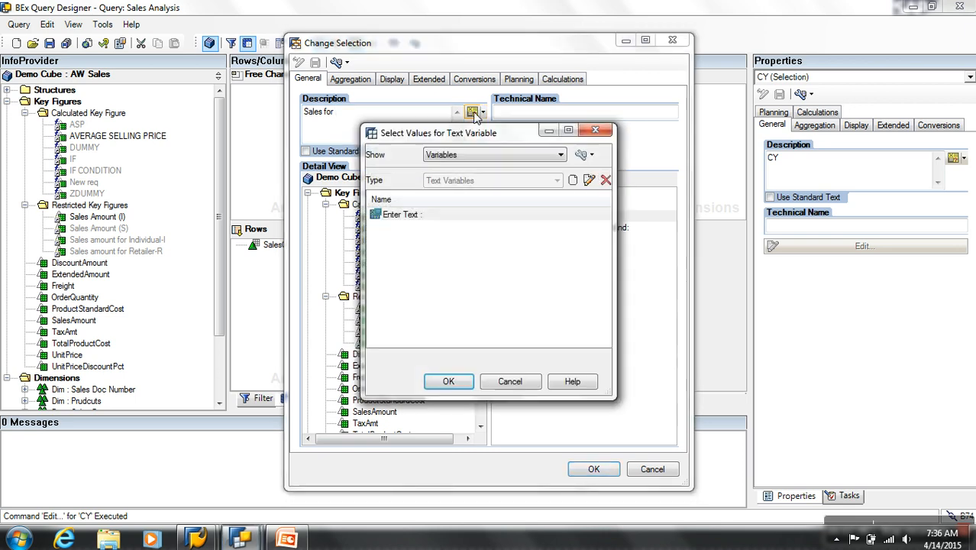
{"action": "left_click", "coordinate": [572, 180]}
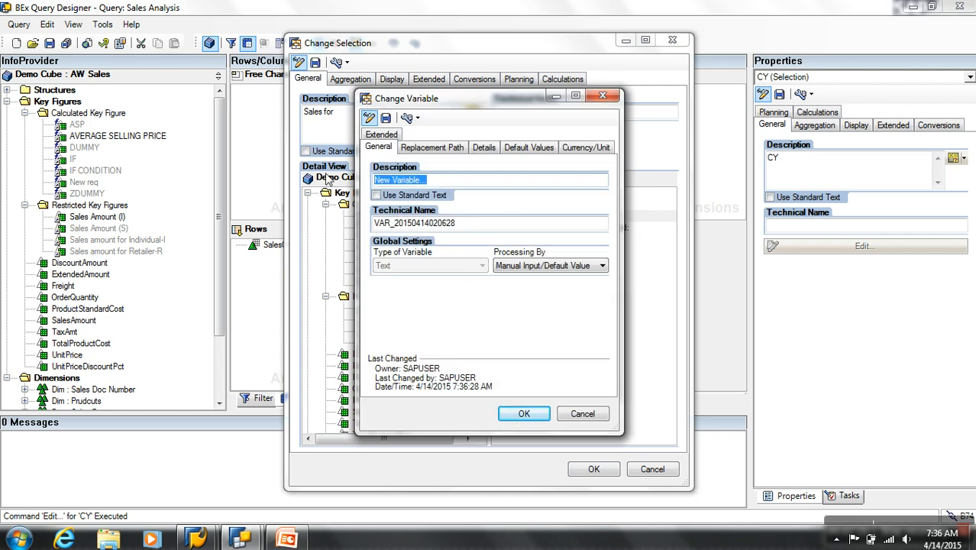
{"action": "type", "text": "Repla"}
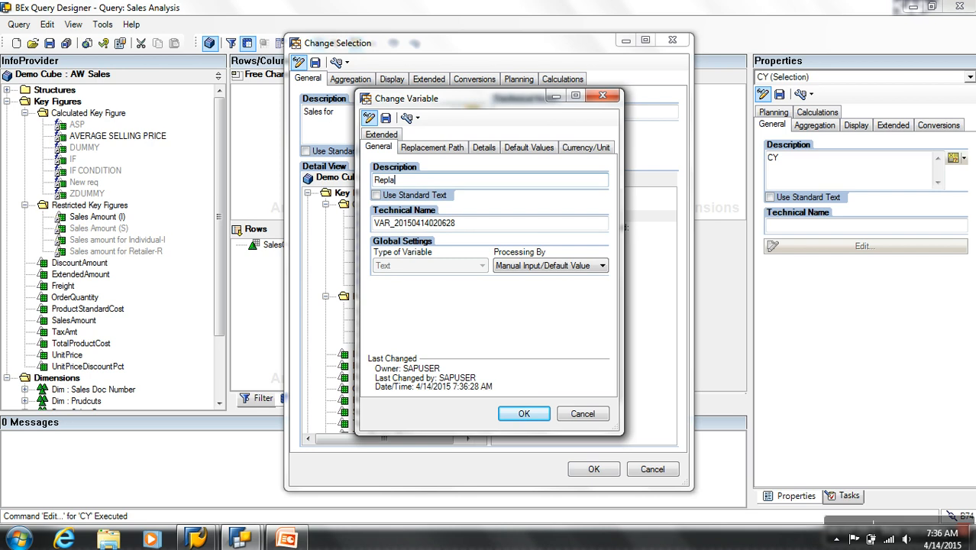
{"action": "type", "text": "ce Year Value"}
{"action": "double_click", "coordinate": [496, 223]}
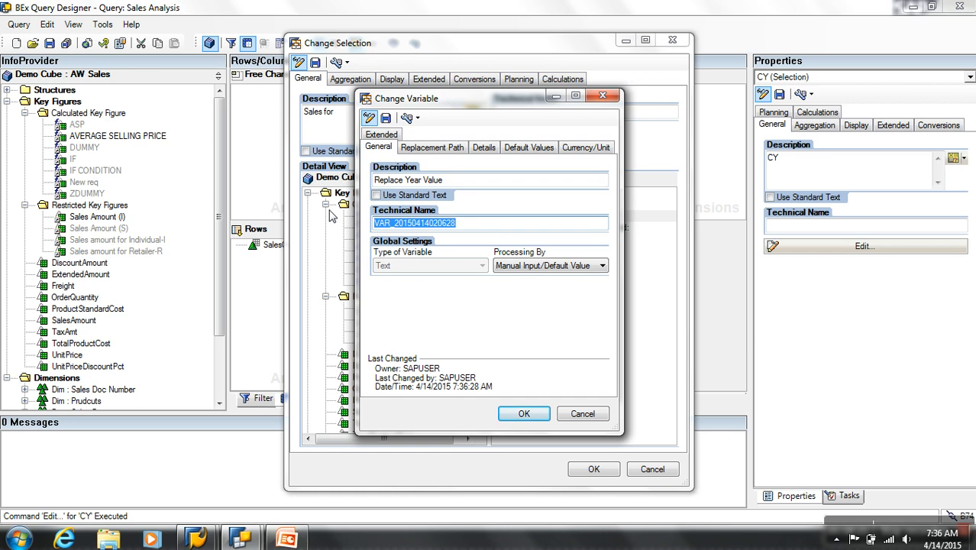
{"action": "type", "text": "ZR_YEAR"}
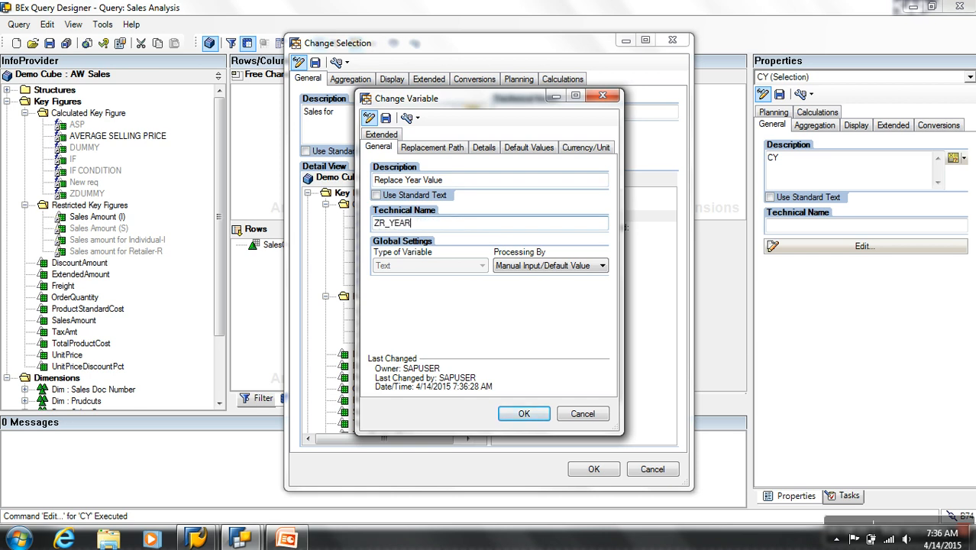
- Set the variable's processing to Replacement Path with Calendar year as the reference characteristic
{"action": "left_click", "coordinate": [533, 268]}
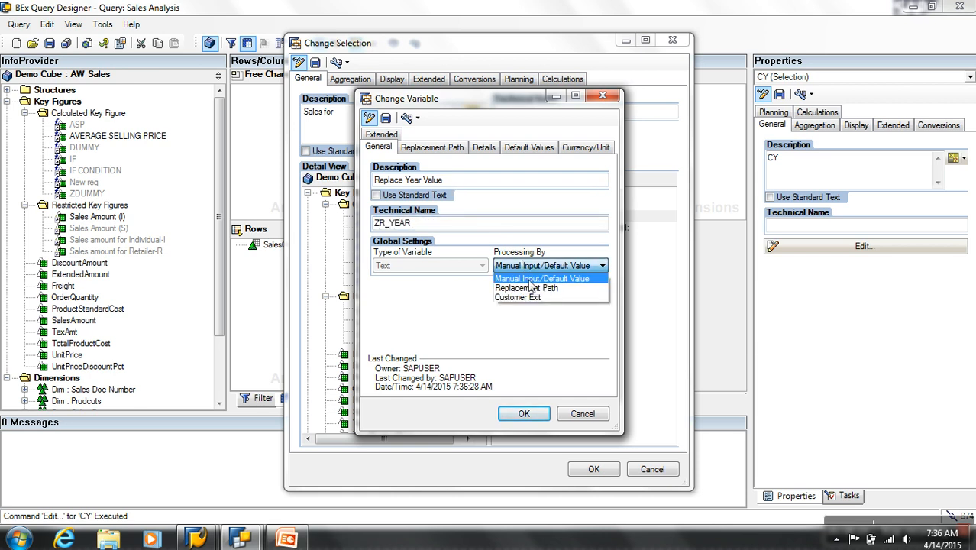
{"action": "left_click", "coordinate": [535, 290]}
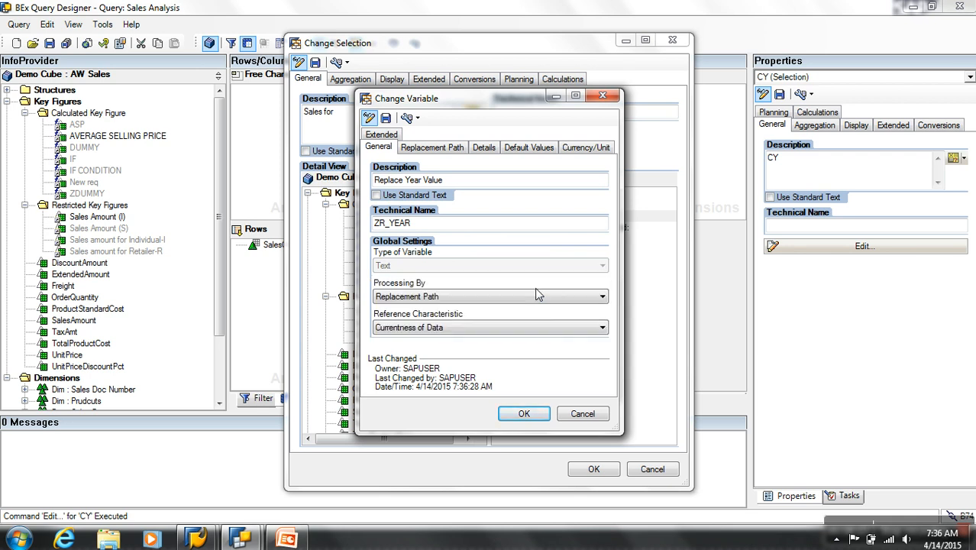
{"action": "left_click", "coordinate": [450, 330]}
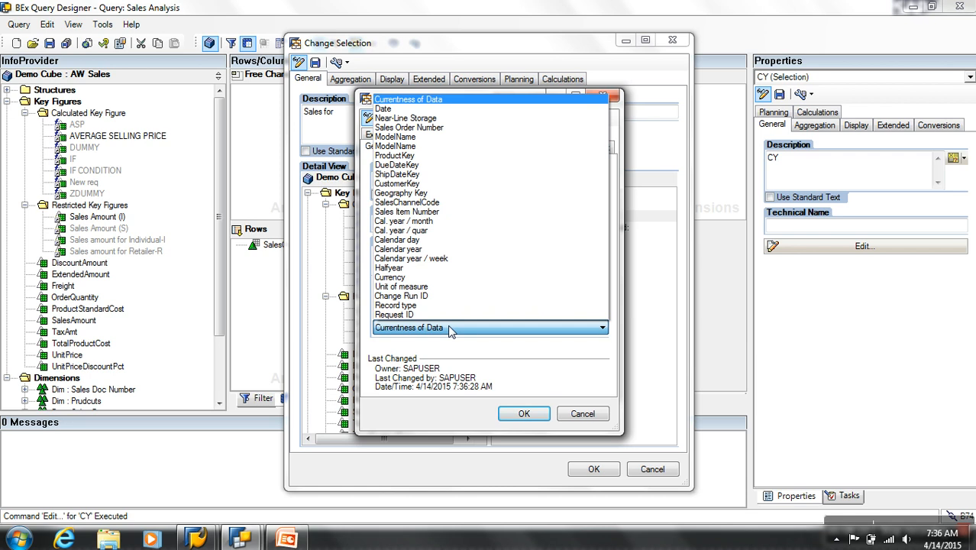
{"action": "left_click", "coordinate": [425, 250]}
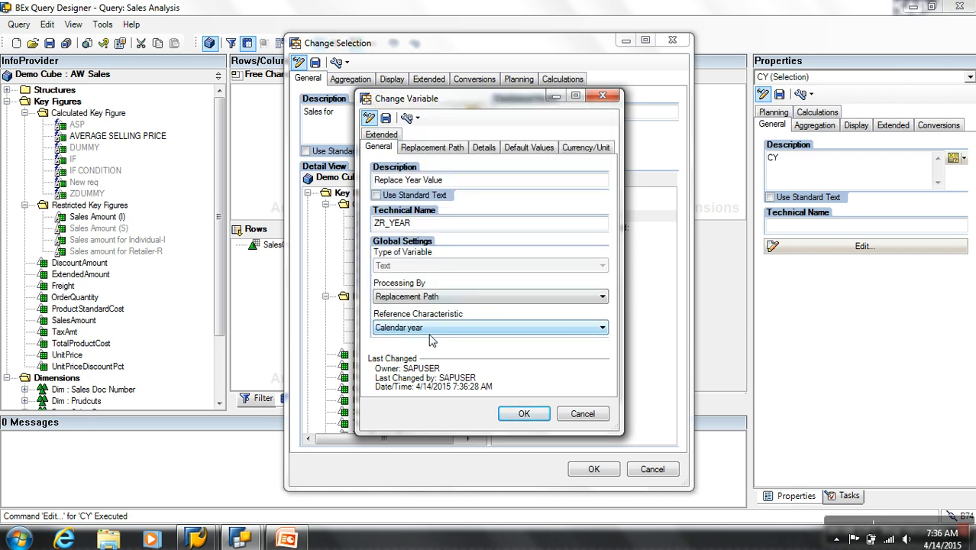
- Define the variable's replacement rule to replace it with the InfoObject's Key
{"action": "left_click", "coordinate": [435, 151]}
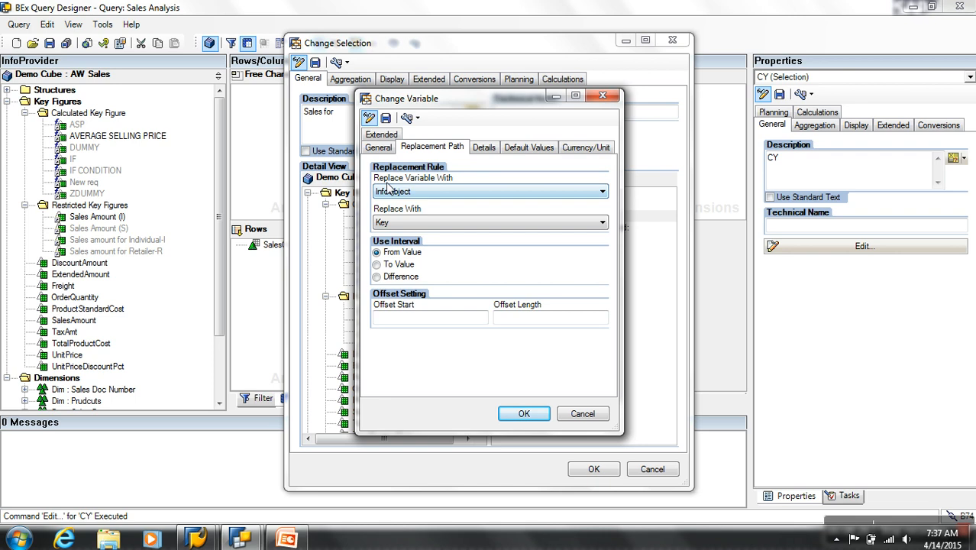
{"action": "left_click", "coordinate": [433, 192]}
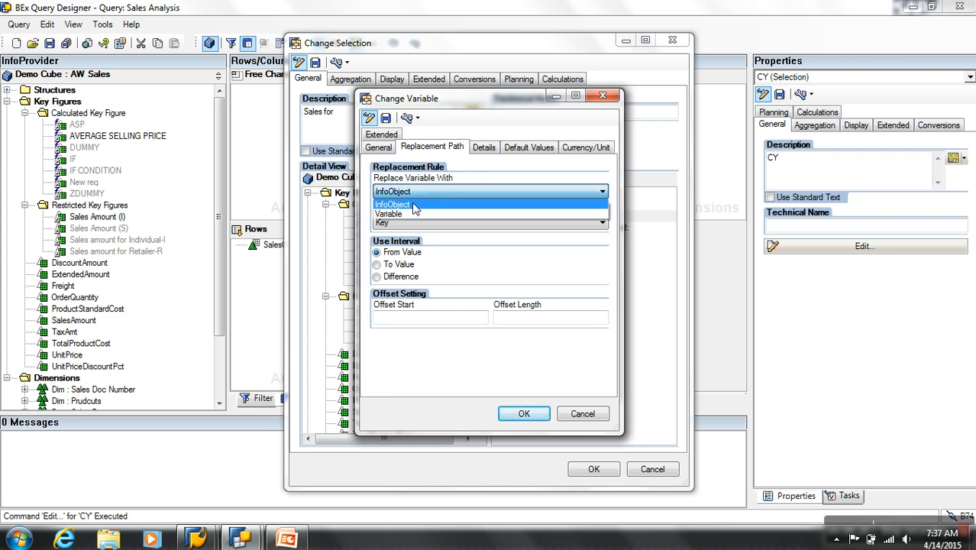
{"action": "left_click", "coordinate": [414, 205]}
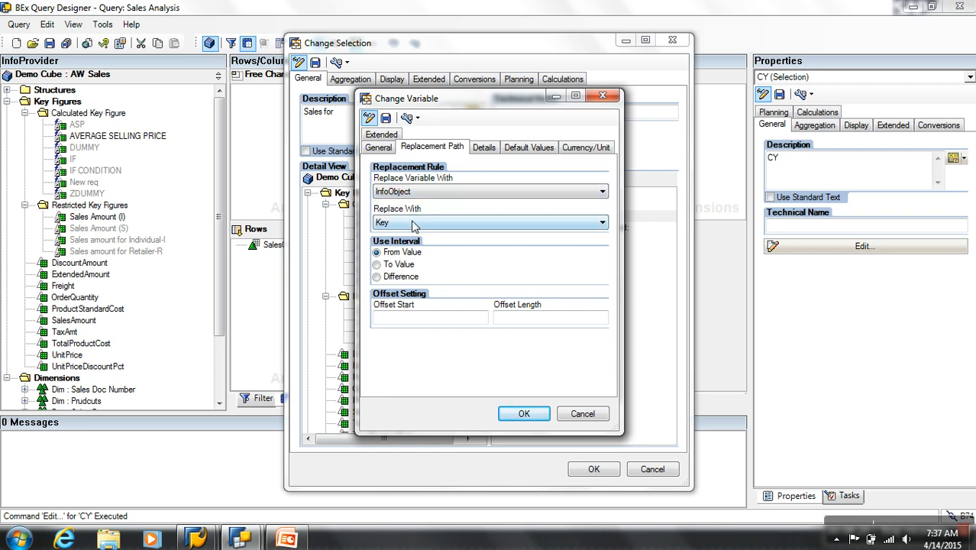
{"action": "left_click", "coordinate": [380, 147]}
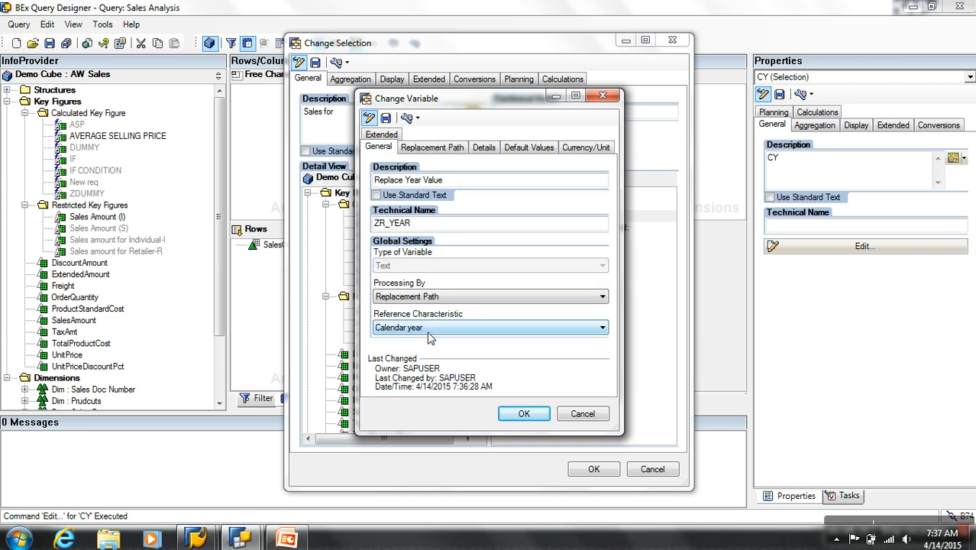
{"action": "left_click", "coordinate": [432, 147]}
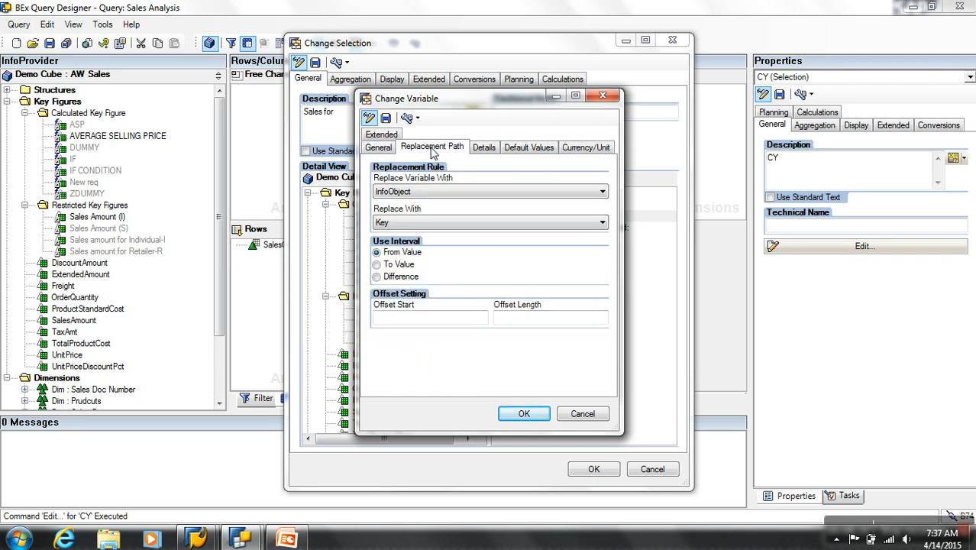
{"action": "left_click", "coordinate": [420, 223]}
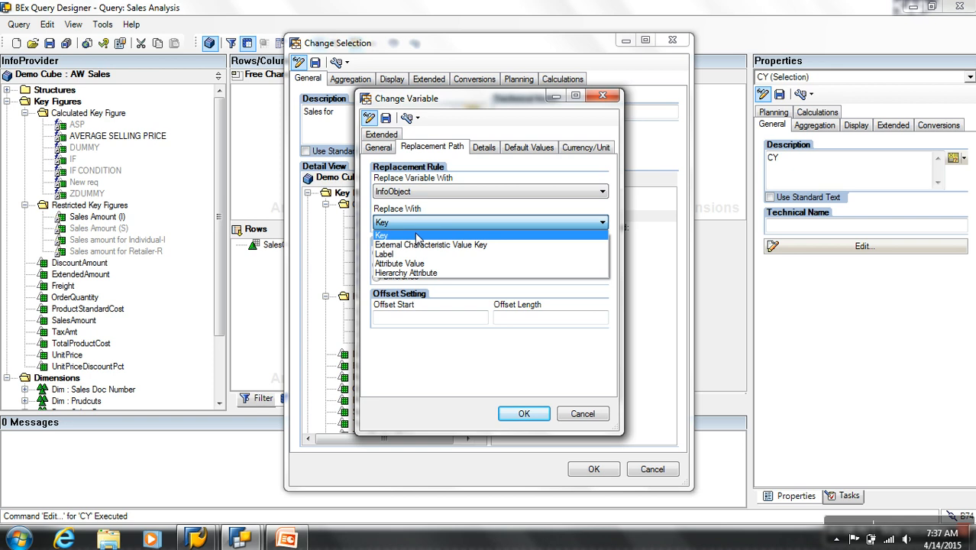
{"action": "left_click", "coordinate": [416, 236]}
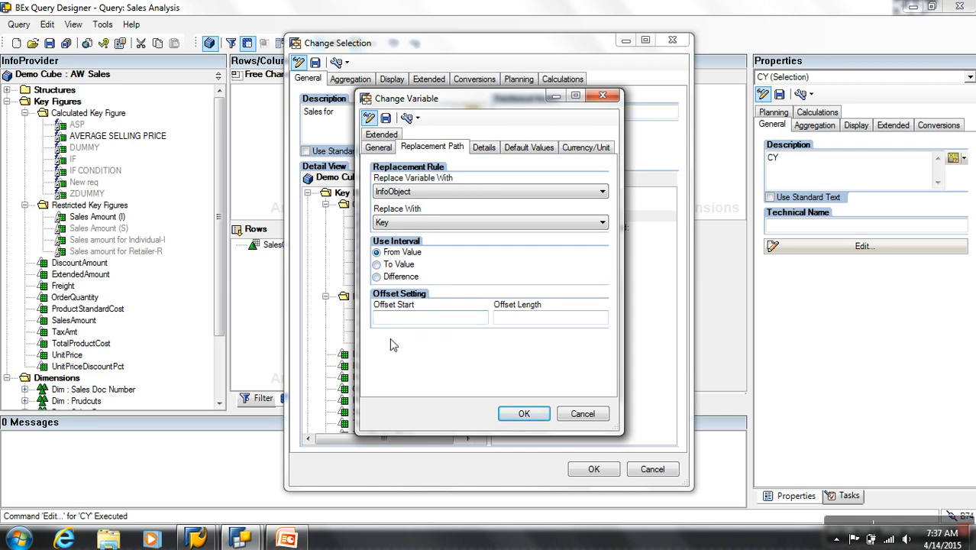
- Save the text variable as "Replace Year Value" with technical name ZR_YEAR and finish its definition
{"action": "left_click", "coordinate": [385, 118]}
{"action": "left_click", "coordinate": [499, 306]}
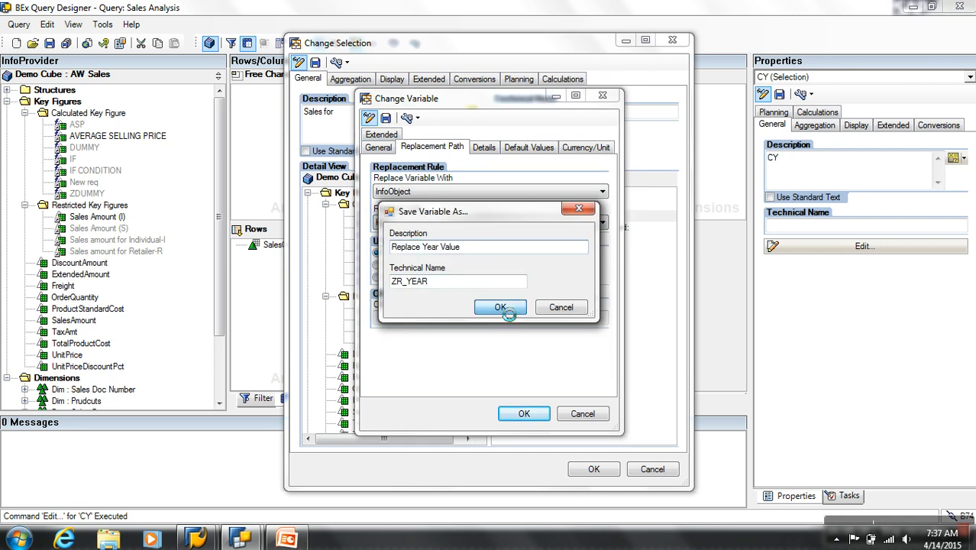
{"action": "left_click", "coordinate": [523, 413]}
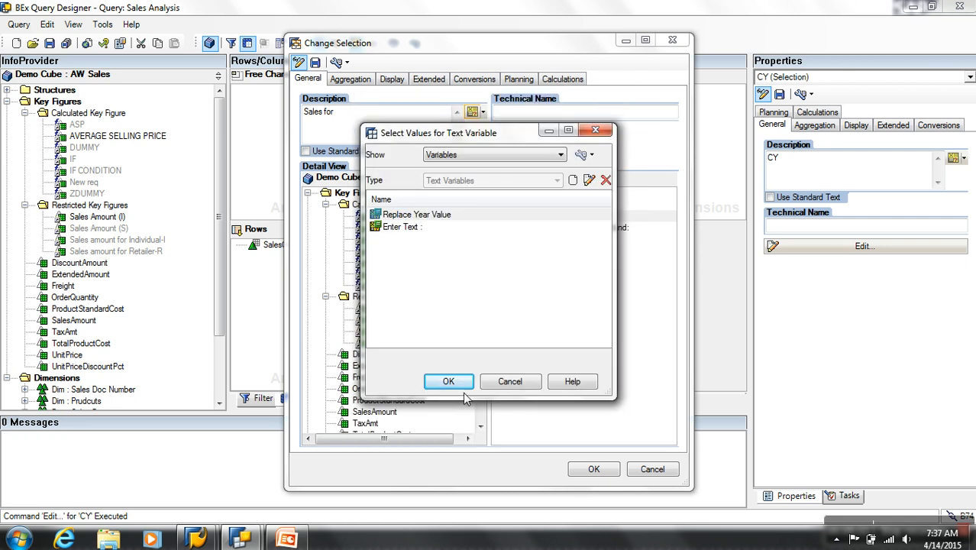
- Insert the Replace Year Value variable into the CY selection's description as "Sales for &ZR_YEAR&" and apply the selection
{"action": "left_click", "coordinate": [451, 217]}
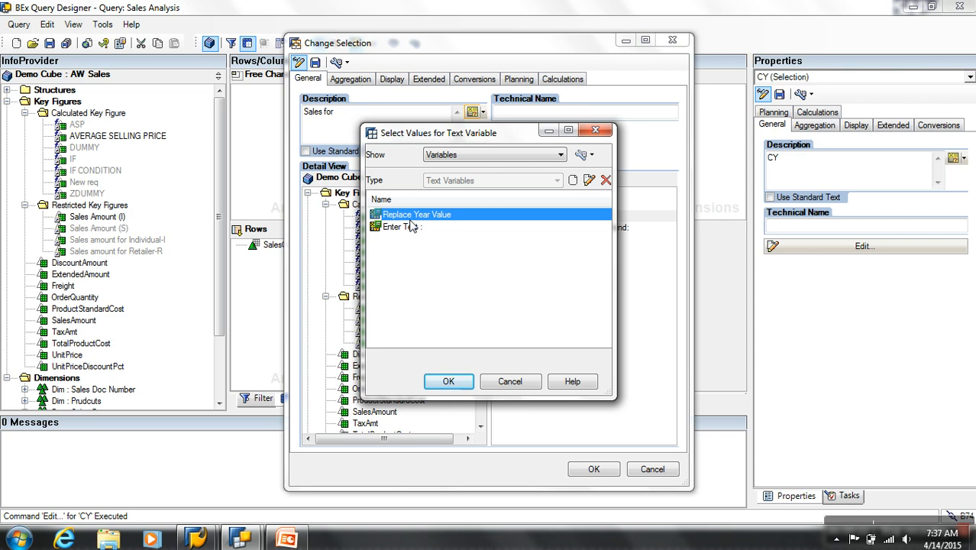
{"action": "left_click", "coordinate": [451, 381]}
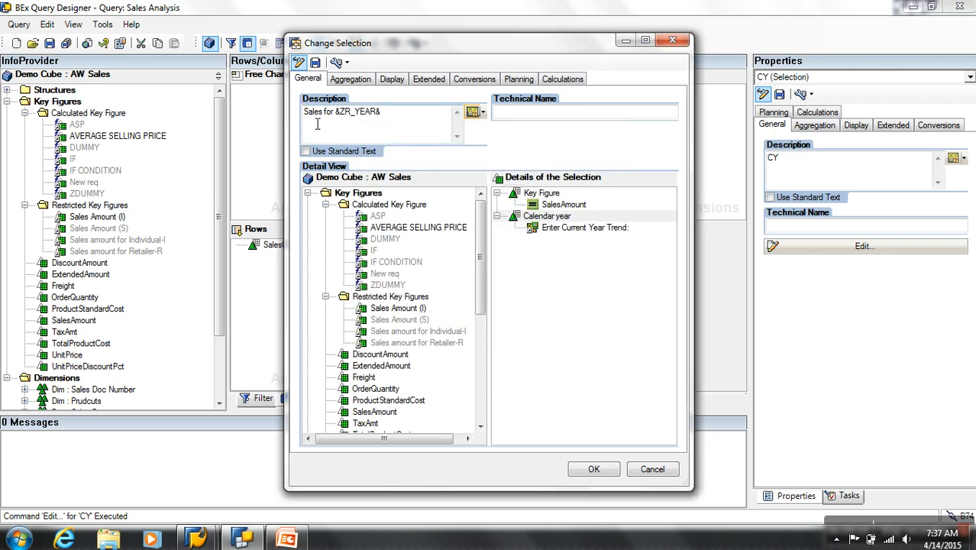
{"action": "double_click", "coordinate": [362, 120]}
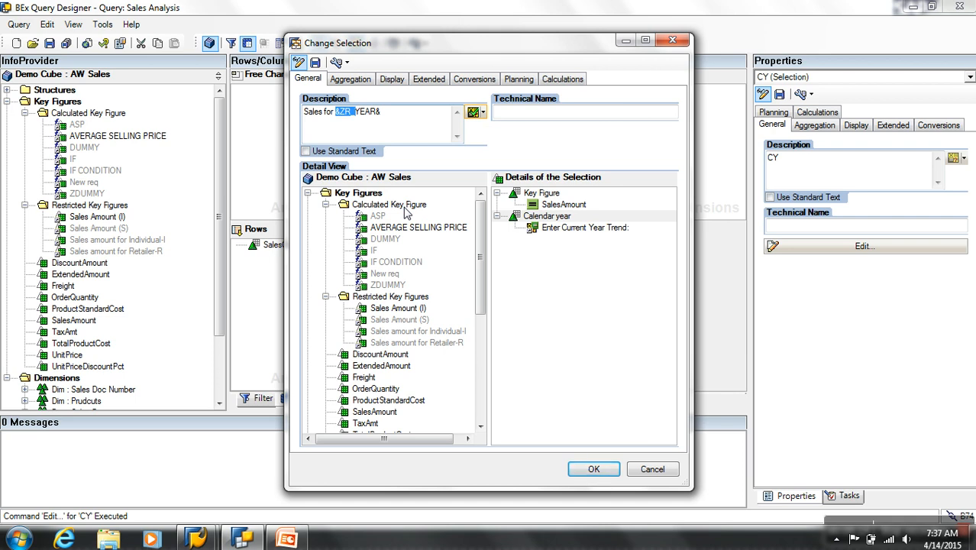
{"action": "left_click", "coordinate": [557, 228]}
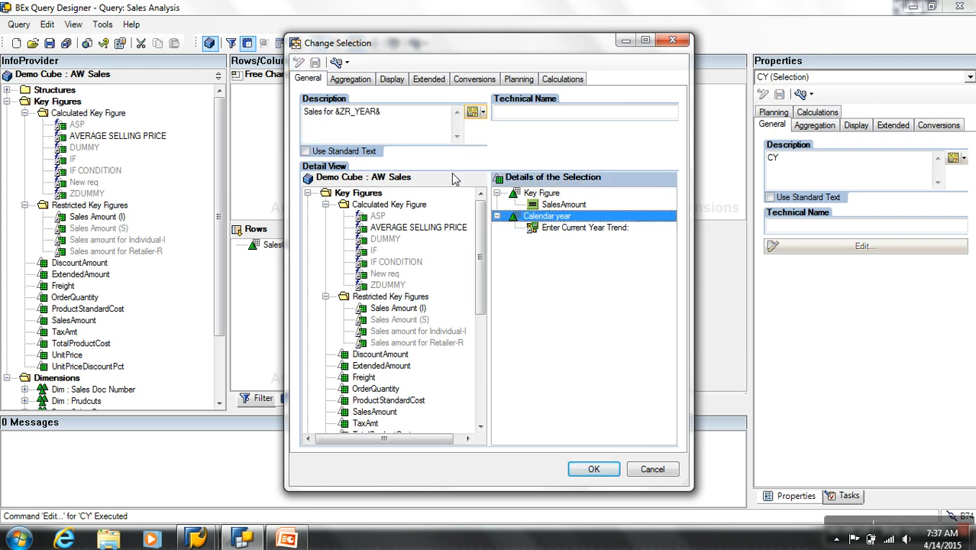
{"action": "left_click_drag", "start_coordinate": [336, 113], "coordinate": [262, 119]}
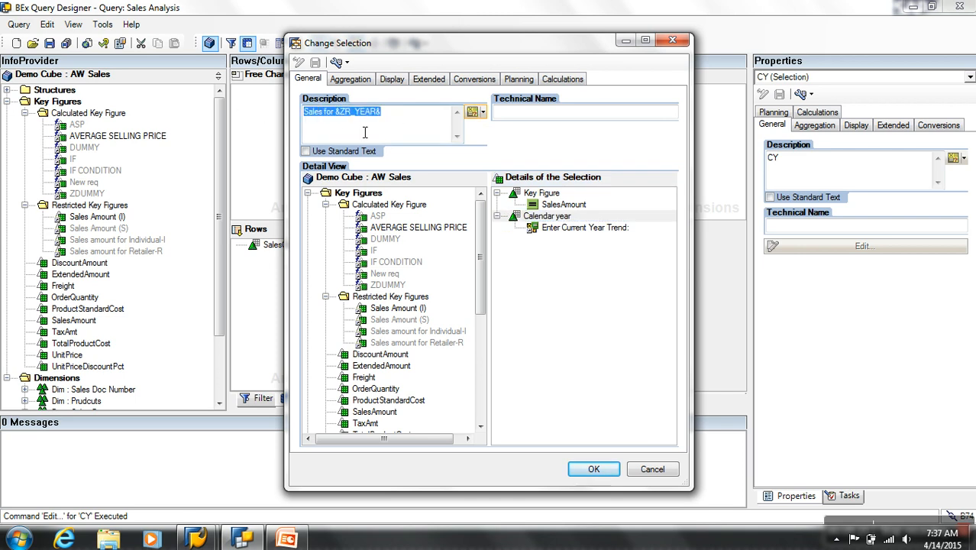
{"action": "left_click", "coordinate": [593, 469]}
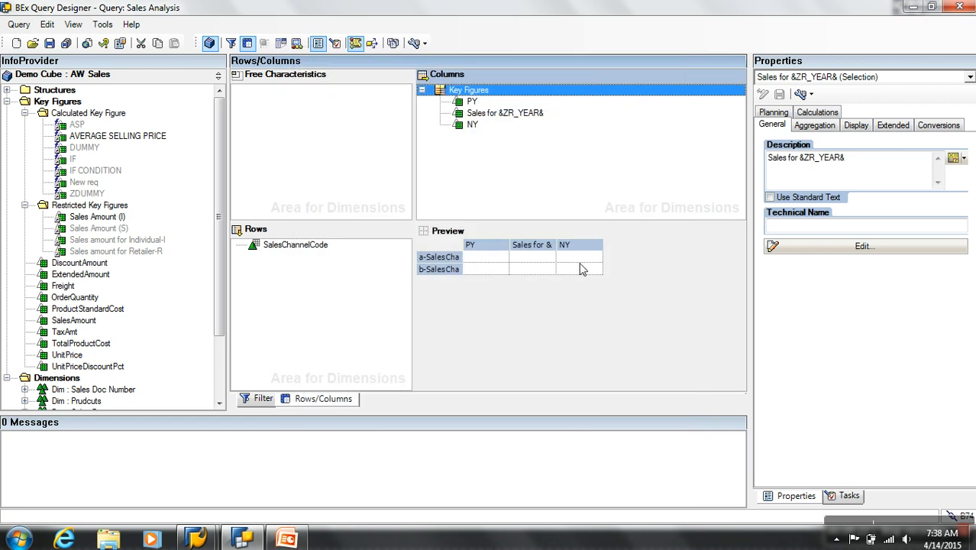
{"action": "right_click", "coordinate": [475, 102]}
{"action": "left_click", "coordinate": [510, 107]}
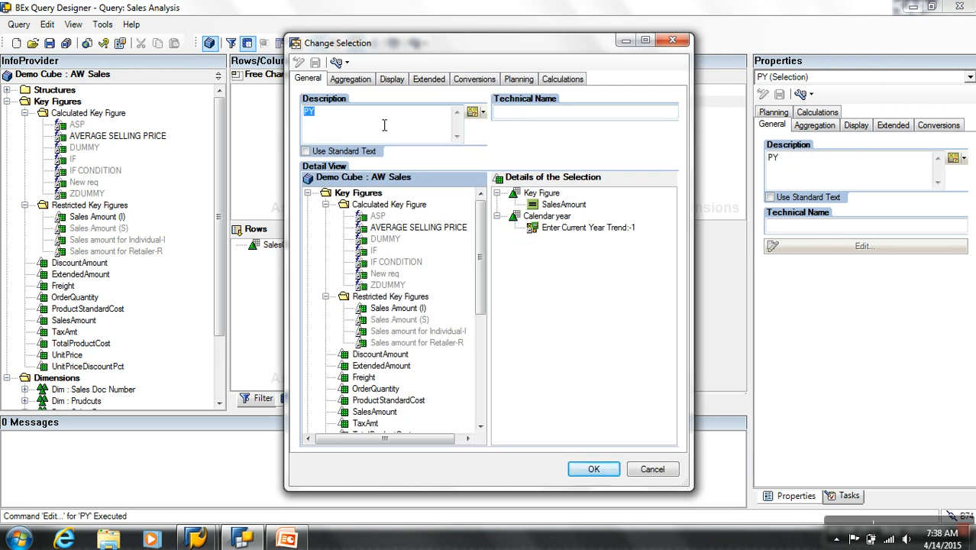
{"action": "key", "text": "Escape"}
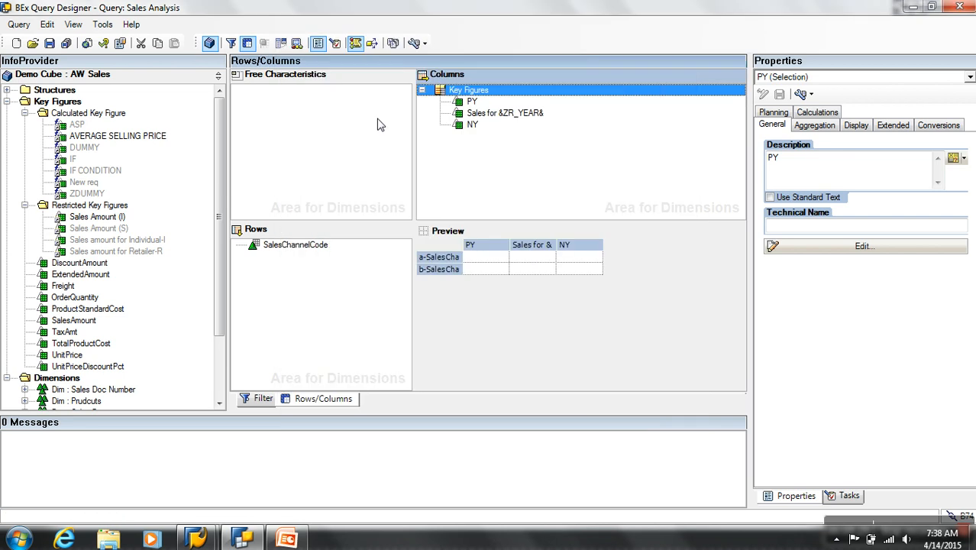
- Change the PY selection's description to "Sales for &ZR_YEAR&" and apply it
{"action": "right_click", "coordinate": [459, 103]}
{"action": "left_click", "coordinate": [500, 109]}
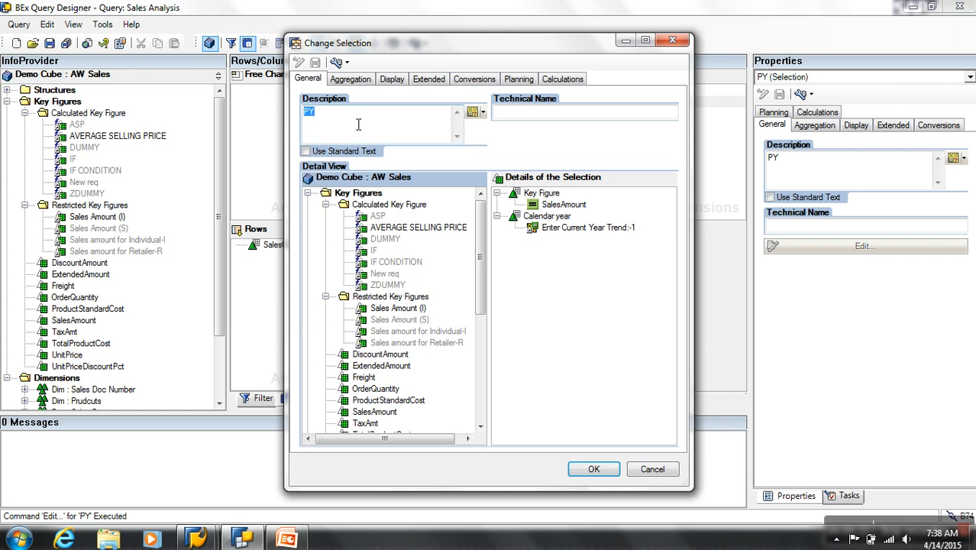
{"action": "left_click", "coordinate": [358, 124]}
{"action": "key", "text": "BackSpace"}
{"action": "key", "text": "BackSpace"}
{"action": "type", "text": "Sa"}
{"action": "key", "text": "BackSpace"}
{"action": "key", "text": "BackSpace"}
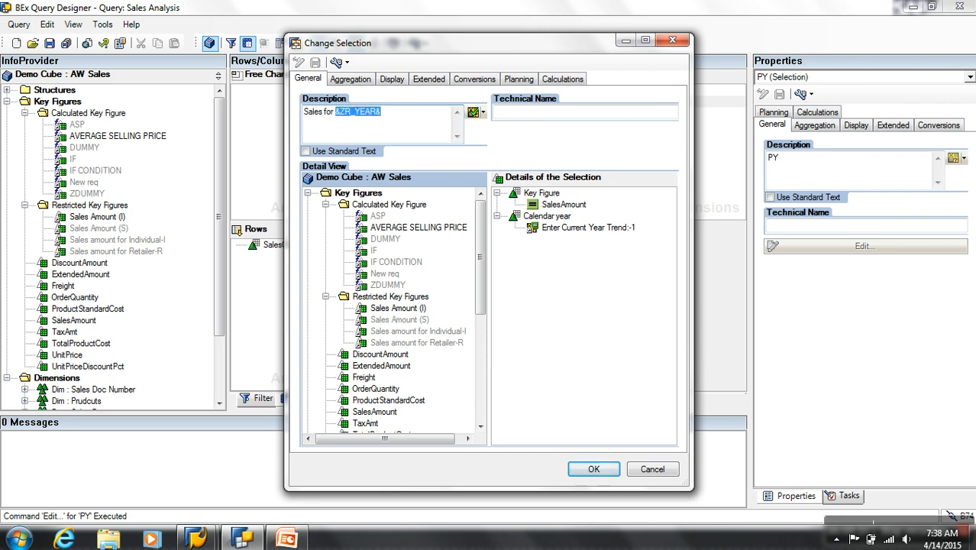
{"action": "left_click", "coordinate": [593, 469]}
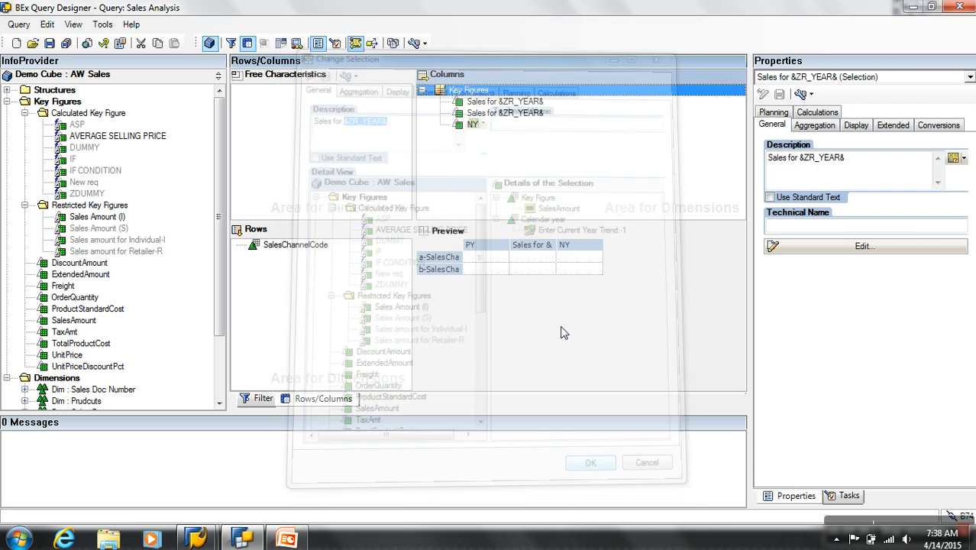
- Change the NY selection's description to "Sales for &ZR_YEAR&", apply it and save the Sales Analysis query
{"action": "right_click", "coordinate": [467, 125]}
{"action": "left_click", "coordinate": [481, 135]}
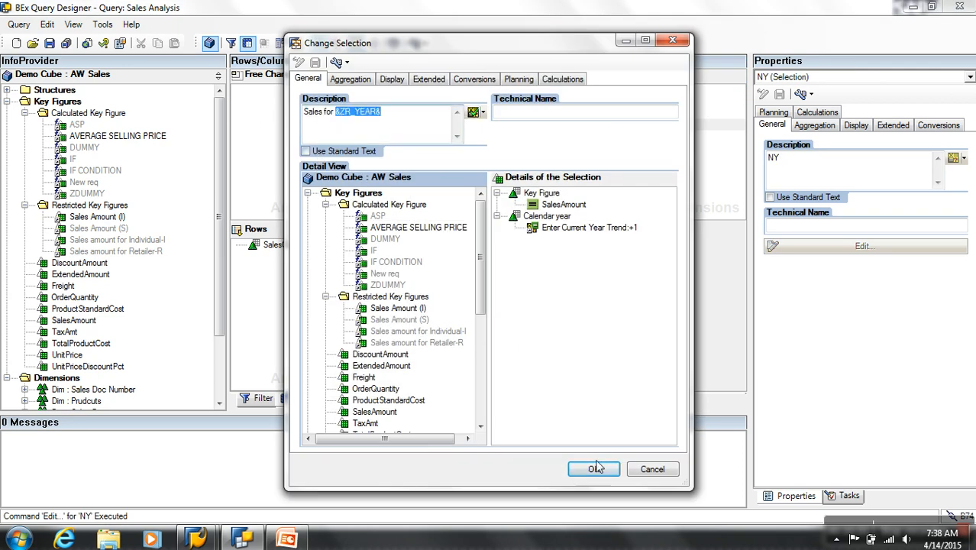
{"action": "left_click", "coordinate": [595, 464]}
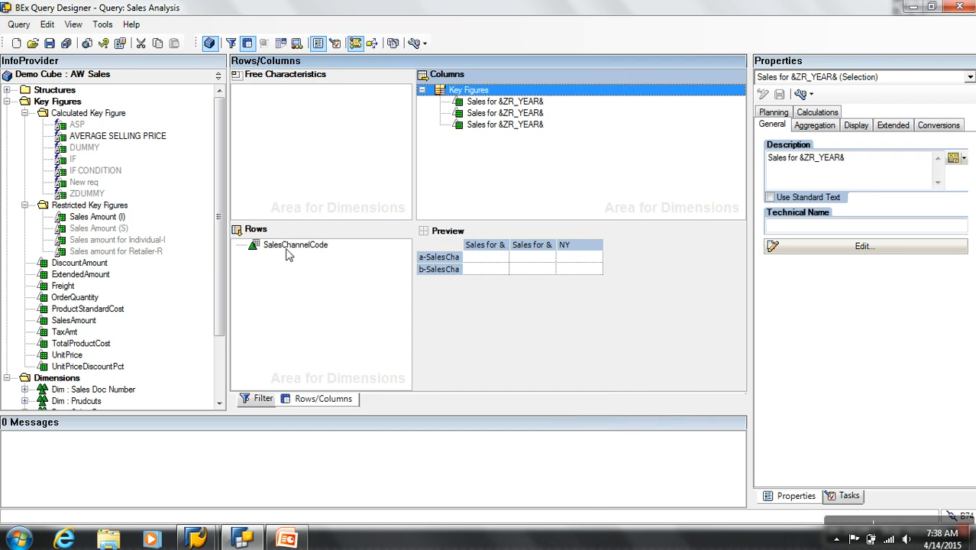
{"action": "left_click", "coordinate": [49, 42]}
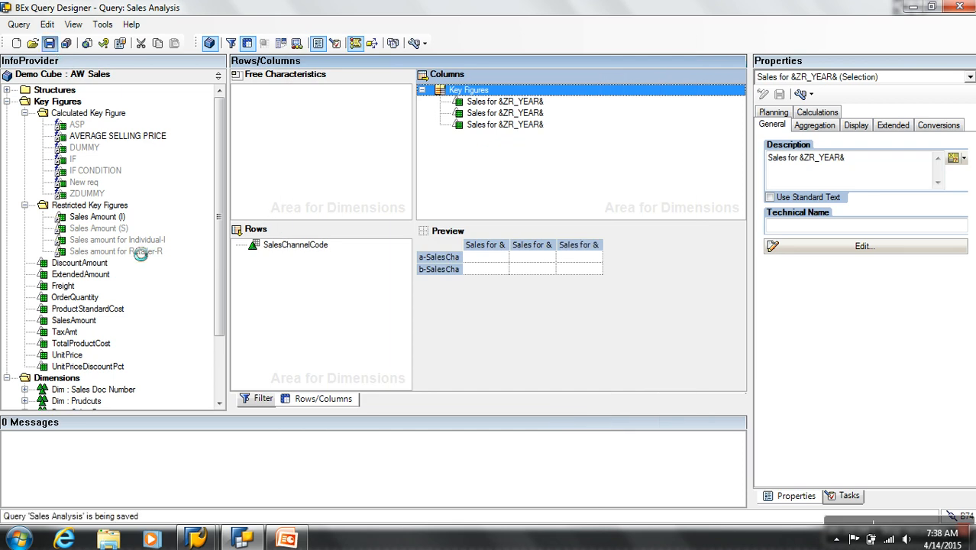
- Switch to the SAP query window and rerun the Sales Analysis report for current year 2007
{"action": "mouse_move", "coordinate": [212, 540]}
{"action": "left_click", "coordinate": [262, 461]}
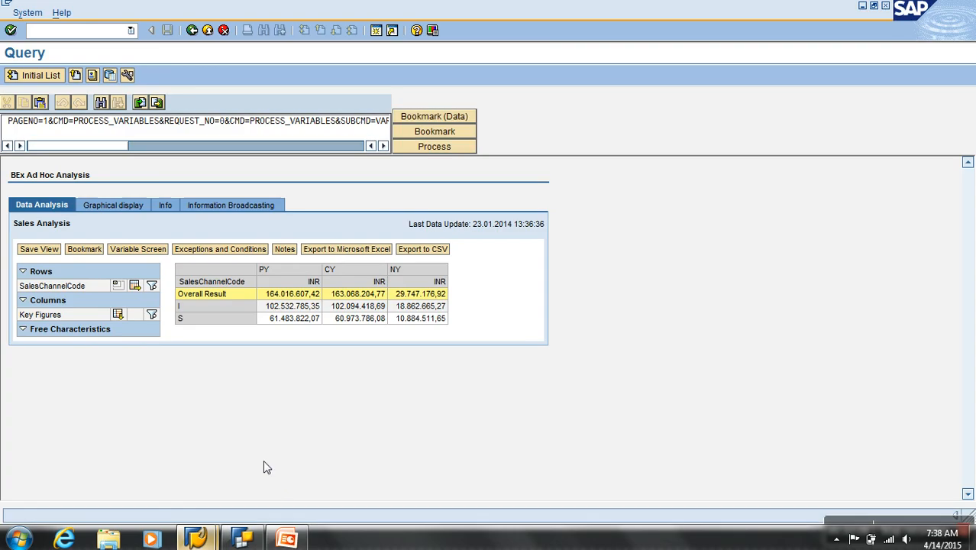
{"action": "left_click", "coordinate": [192, 30]}
{"action": "left_click", "coordinate": [29, 77]}
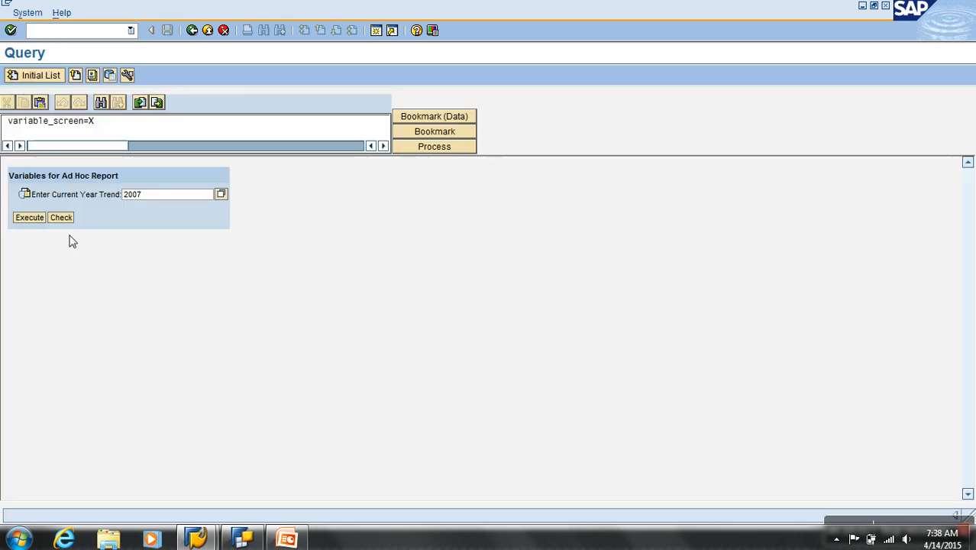
{"action": "left_click", "coordinate": [35, 218]}
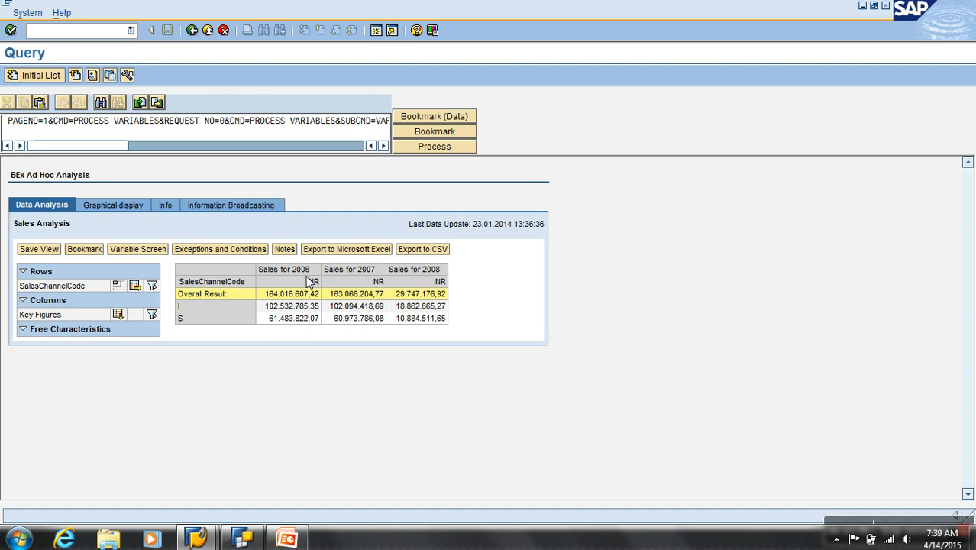
- Return to BEx Query Designer and open the previous-year selection's ZR_YEAR variable for changing, at its replacement path offset settings
{"action": "left_click", "coordinate": [250, 539]}
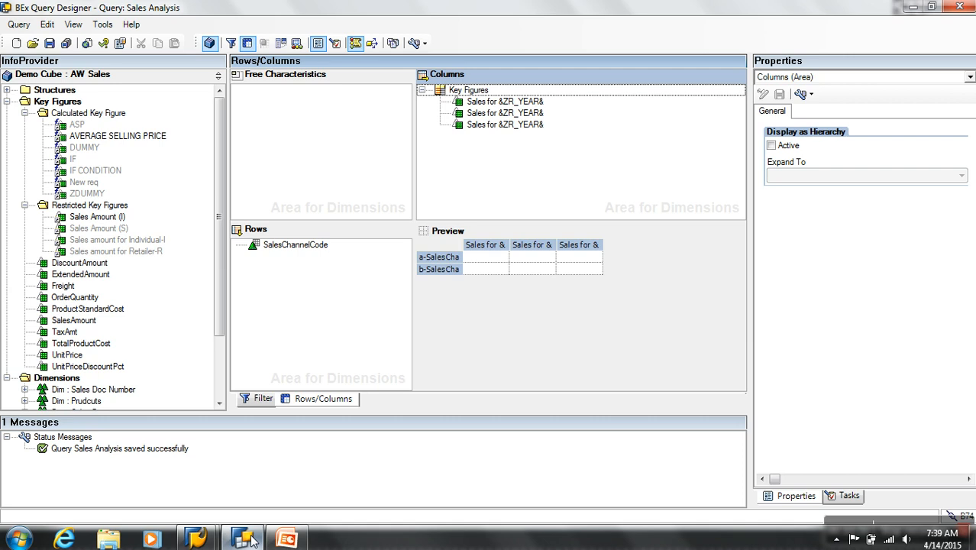
{"action": "right_click", "coordinate": [504, 102]}
{"action": "left_click", "coordinate": [537, 106]}
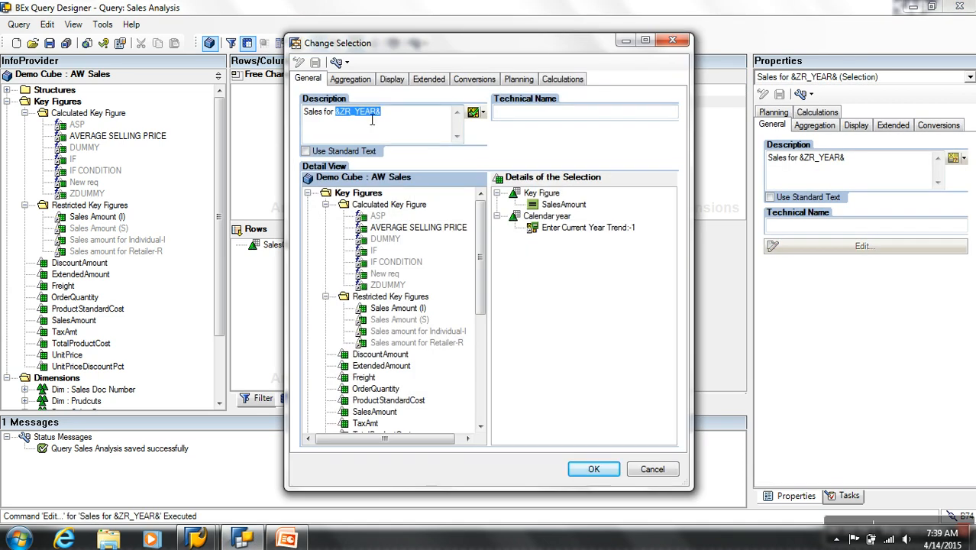
{"action": "right_click", "coordinate": [363, 113]}
{"action": "left_click", "coordinate": [358, 111]}
{"action": "left_click", "coordinate": [473, 112]}
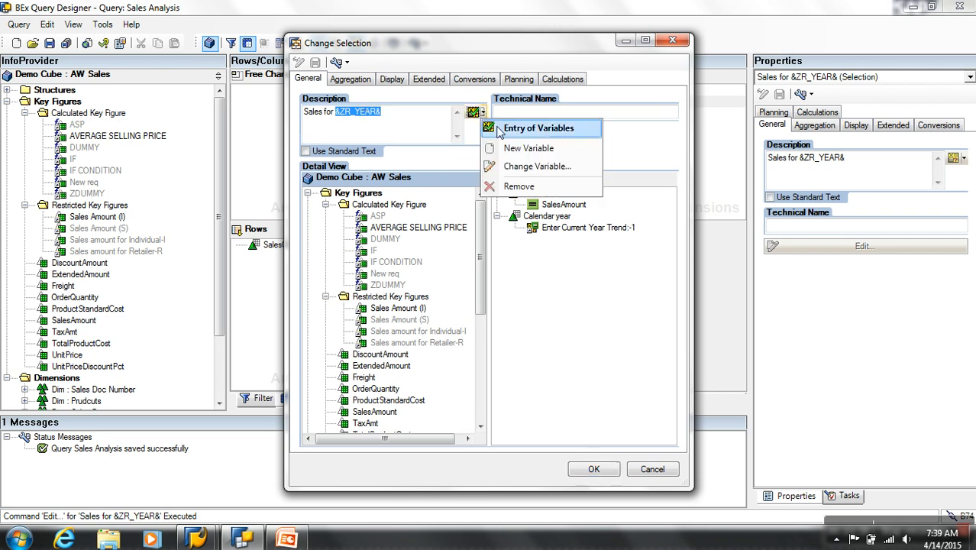
{"action": "left_click", "coordinate": [537, 167]}
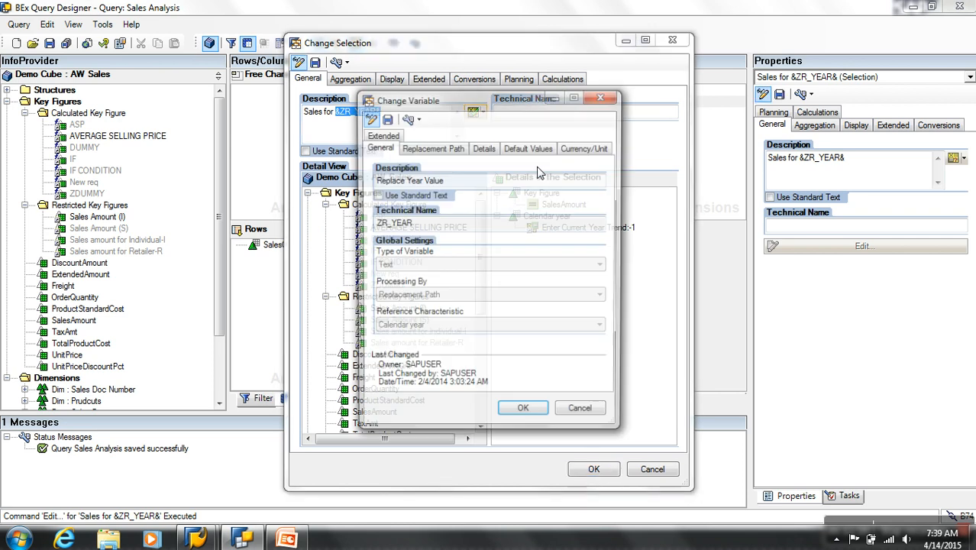
{"action": "left_click", "coordinate": [437, 149]}
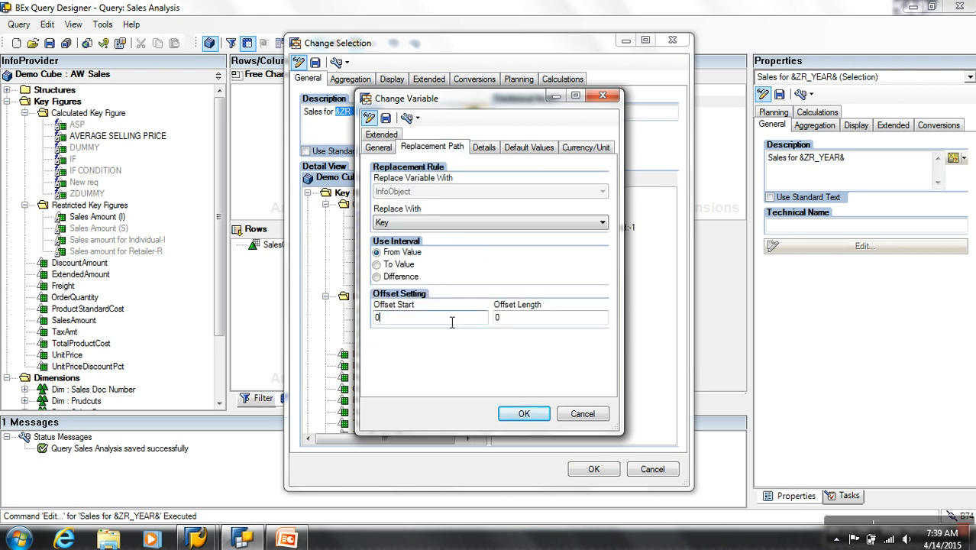
{"action": "left_click", "coordinate": [524, 324]}
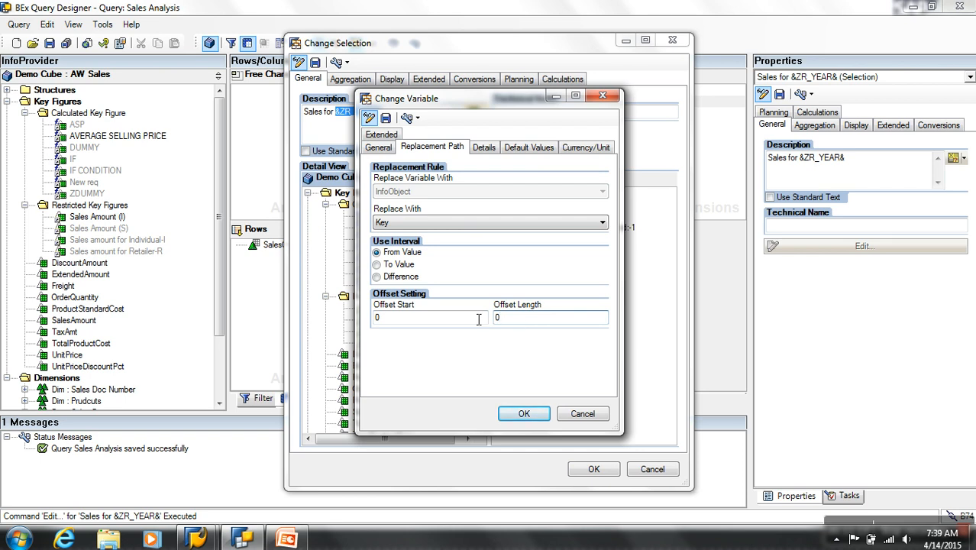
- Open Notepad and write a first line of four tab-separated "y" characters for the year's digit positions
{"action": "left_click", "coordinate": [29, 539]}
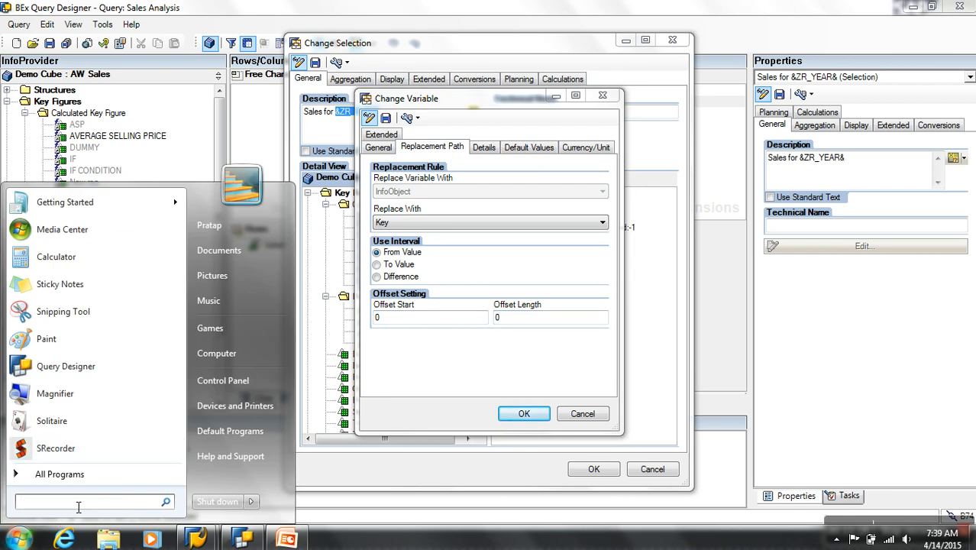
{"action": "type", "text": "notepad"}
{"action": "key", "text": "Return"}
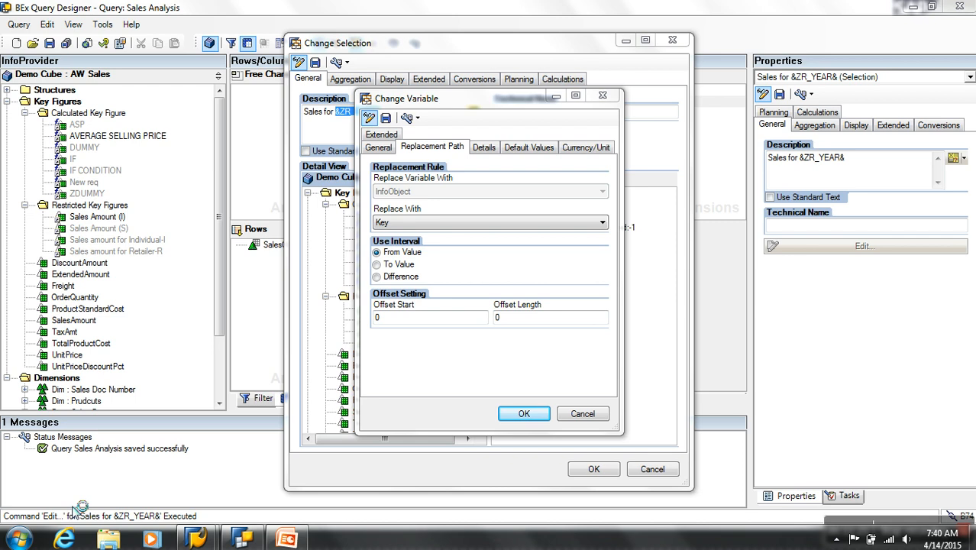
{"action": "type", "text": "y"}
{"action": "key", "text": "Tab"}
{"action": "type", "text": "y"}
{"action": "key", "text": "Tab"}
{"action": "type", "text": "y "}
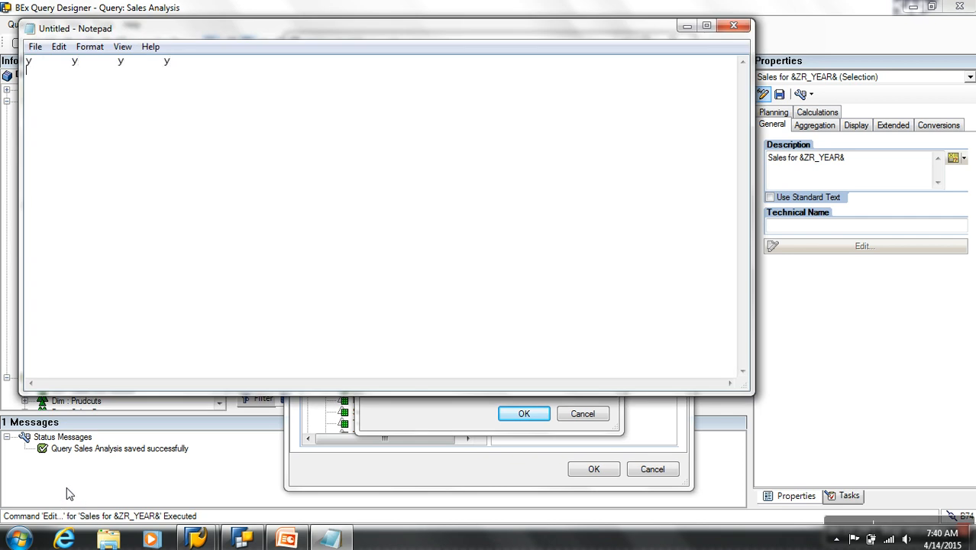
- Add the tab-separated rows "2 0 0 8" and "0 1 2 3" below the y characters, and highlight positions 2 and 3
{"action": "type", "text": "2"}
{"action": "key", "text": "Tab"}
{"action": "type", "text": "0"}
{"action": "key", "text": "Tab"}
{"action": "type", "text": "0"}
{"action": "key", "text": "Tab"}
{"action": "type", "text": "8"}
{"action": "key", "text": "Return"}
{"action": "type", "text": "0"}
{"action": "key", "text": "Tab"}
{"action": "type", "text": "1"}
{"action": "key", "text": "Tab"}
{"action": "type", "text": "2"}
{"action": "key", "text": "Tab"}
{"action": "type", "text": "3"}
{"action": "left_click_drag", "start_coordinate": [120, 85], "coordinate": [175, 85]}
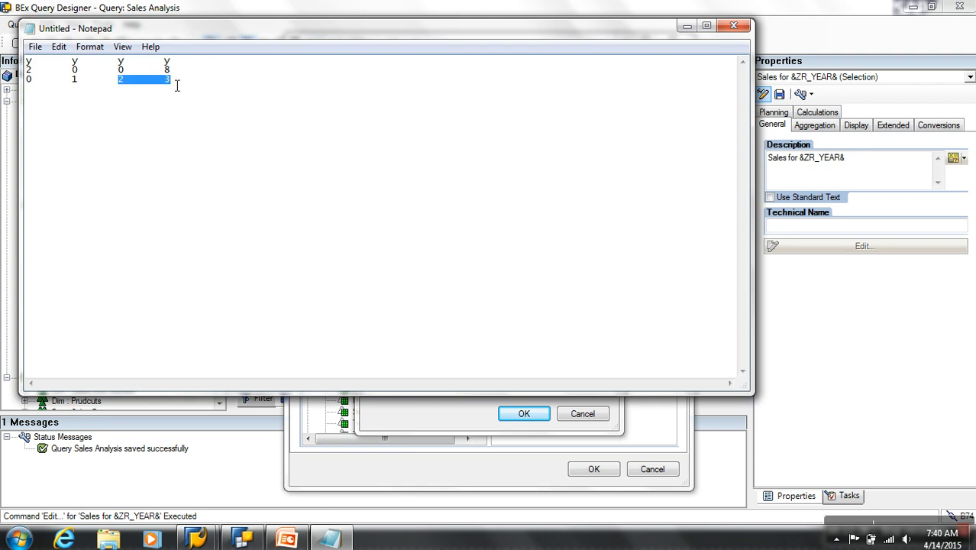
{"action": "left_click", "coordinate": [126, 90]}
{"action": "left_click", "coordinate": [36, 84]}
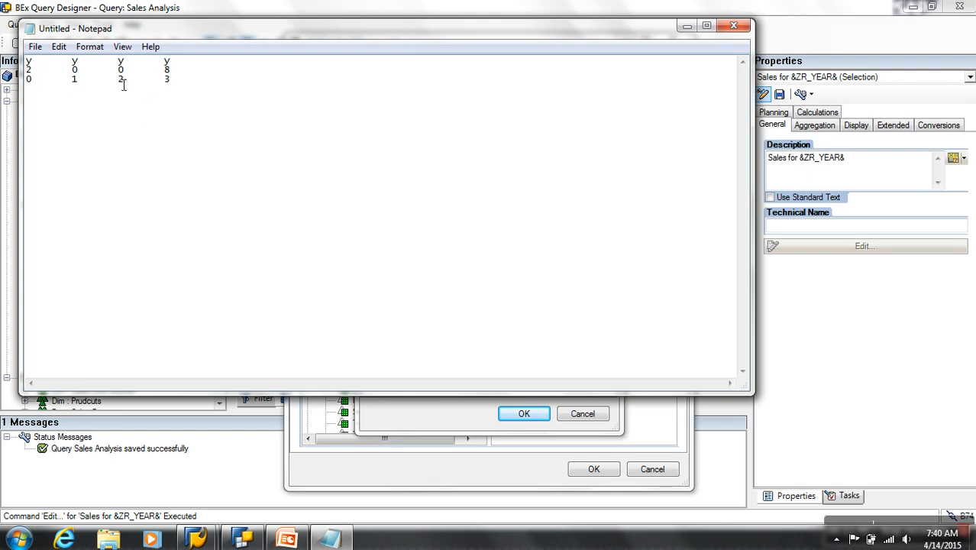
{"action": "left_click_drag", "start_coordinate": [123, 85], "coordinate": [200, 91]}
- Set the Replace Year Value variable's offset start to 2 and offset length to 2, checking the Notepad positions, and confirm the variable
{"action": "left_click", "coordinate": [423, 424]}
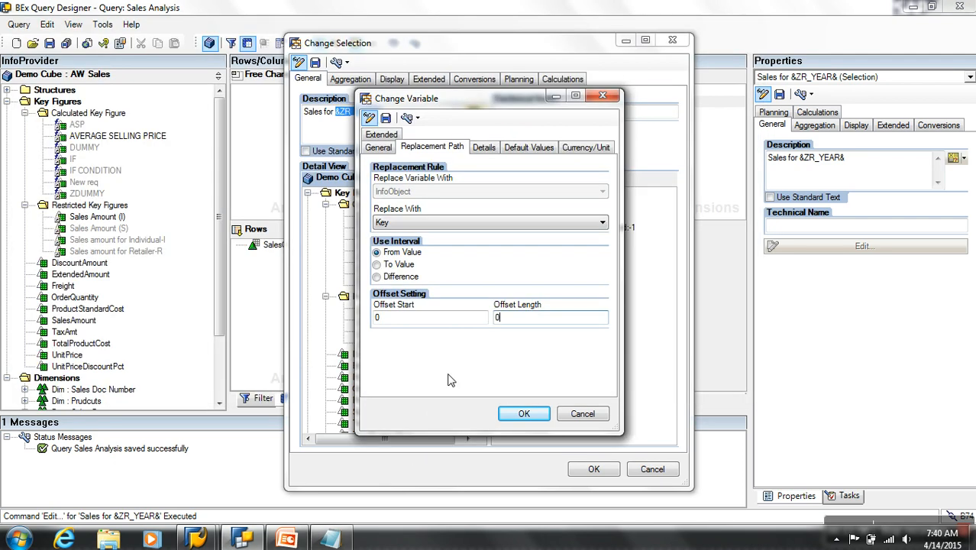
{"action": "double_click", "coordinate": [405, 318]}
{"action": "type", "text": "2"}
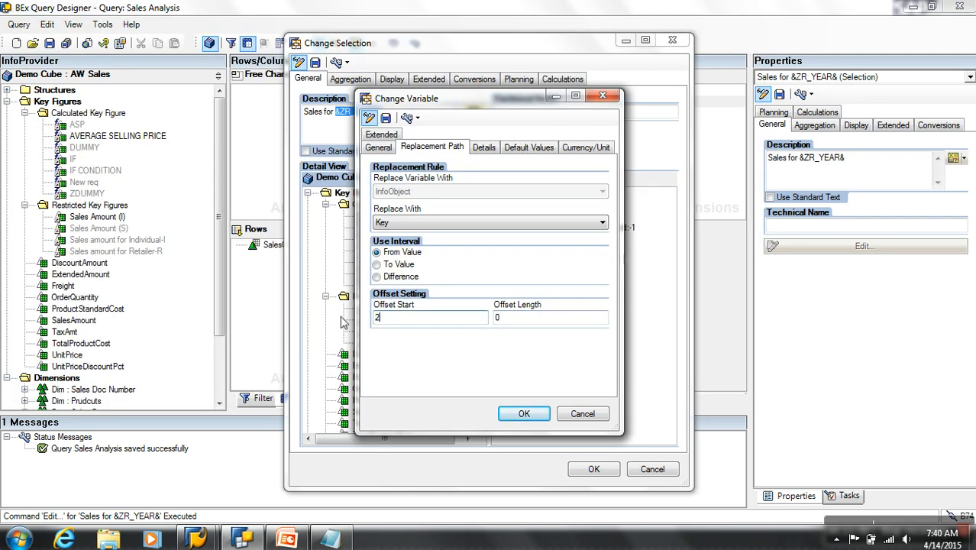
{"action": "double_click", "coordinate": [497, 317]}
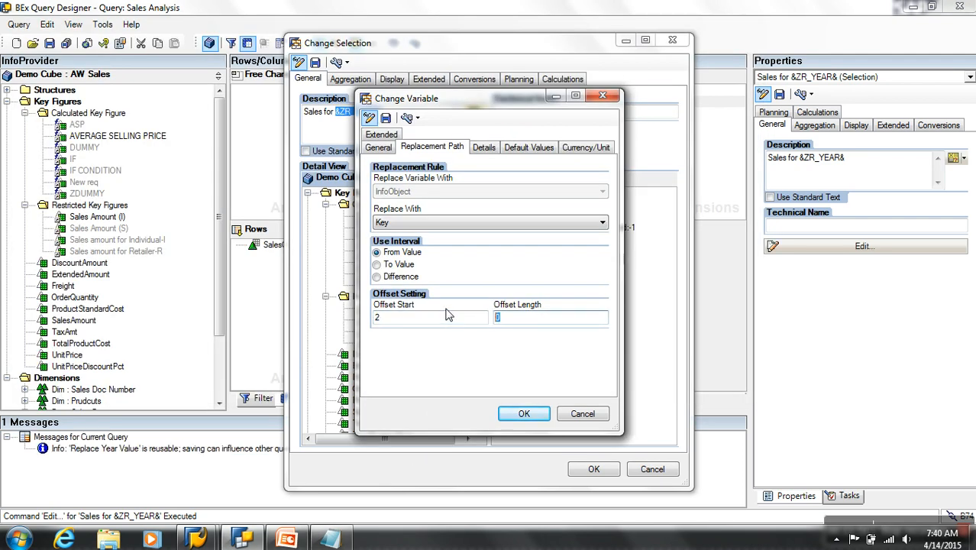
{"action": "type", "text": "2"}
{"action": "key", "text": "alt+Tab"}
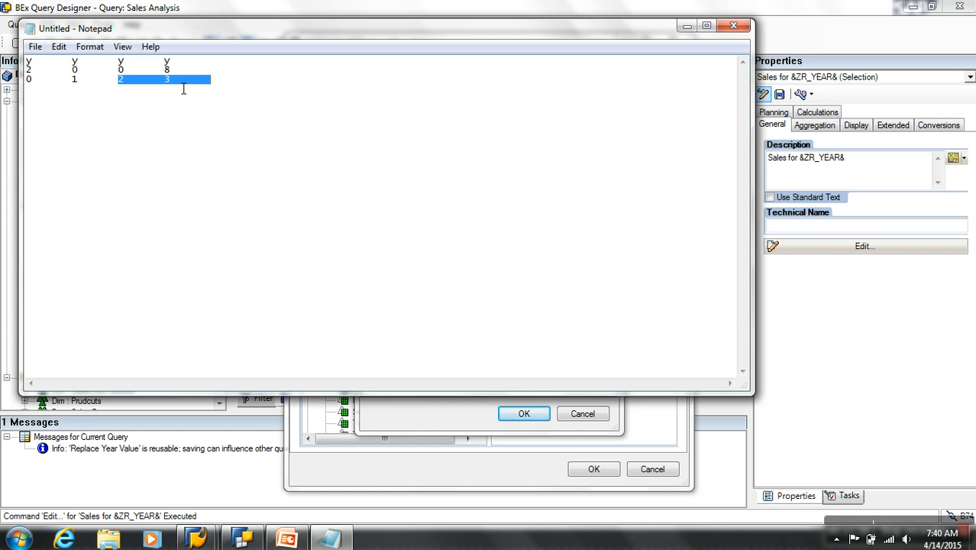
{"action": "left_click", "coordinate": [130, 86]}
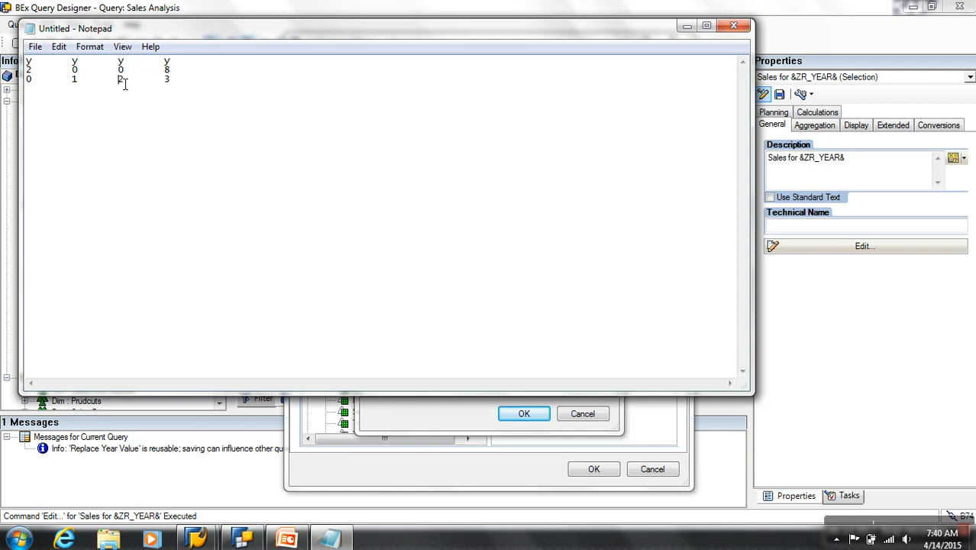
{"action": "left_click_drag", "start_coordinate": [120, 84], "coordinate": [202, 84]}
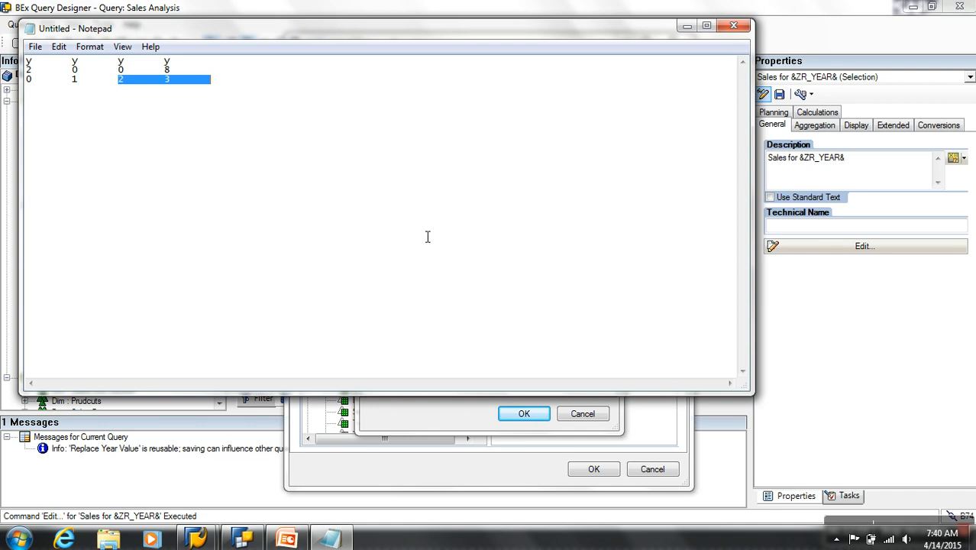
{"action": "left_click", "coordinate": [483, 421]}
{"action": "left_click", "coordinate": [523, 414]}
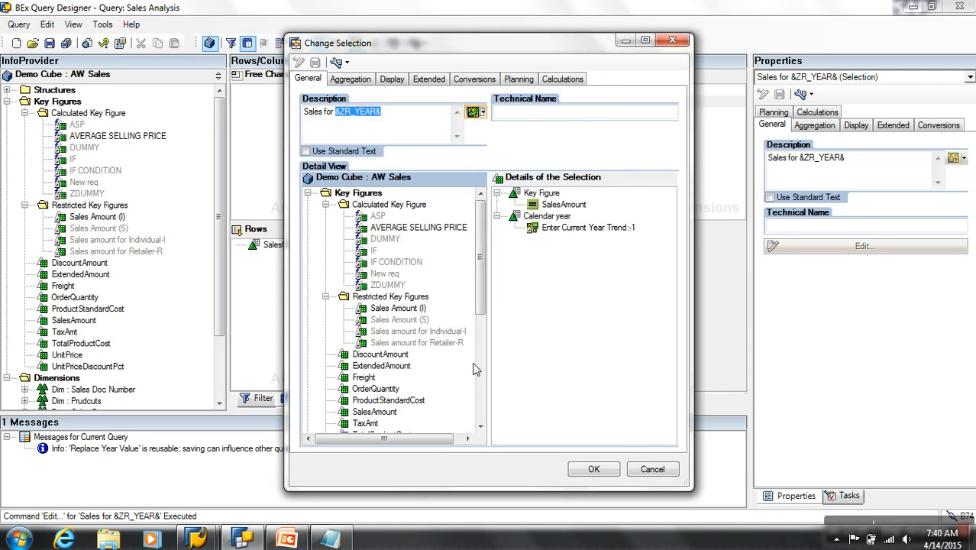
- Add an apostrophe before the variable so the previous-year description reads "Sales for '&ZR_YEAR&", copy the description and apply the selection
{"action": "left_click", "coordinate": [334, 111]}
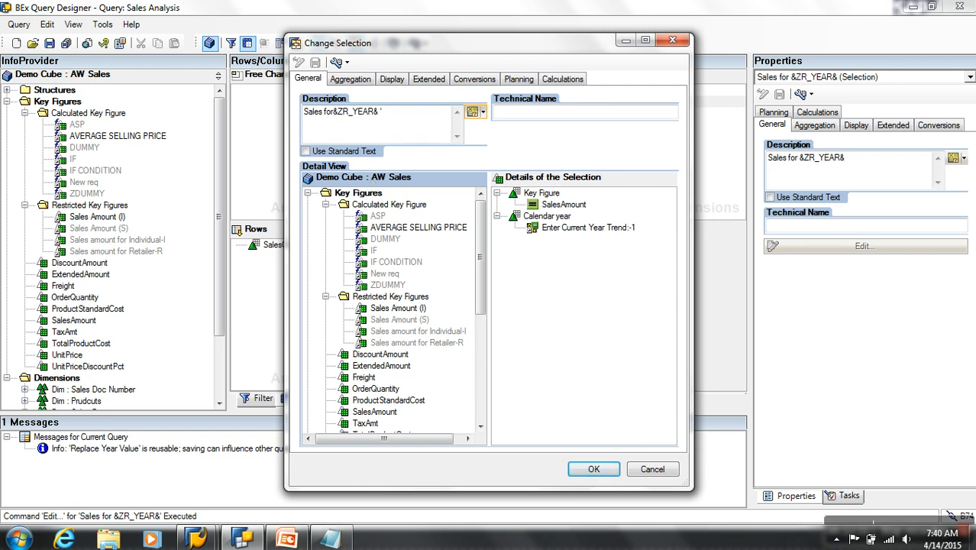
{"action": "left_click", "coordinate": [333, 111]}
{"action": "type", "text": "'"}
{"action": "key", "text": "ctrl+a"}
{"action": "key", "text": "ctrl+c"}
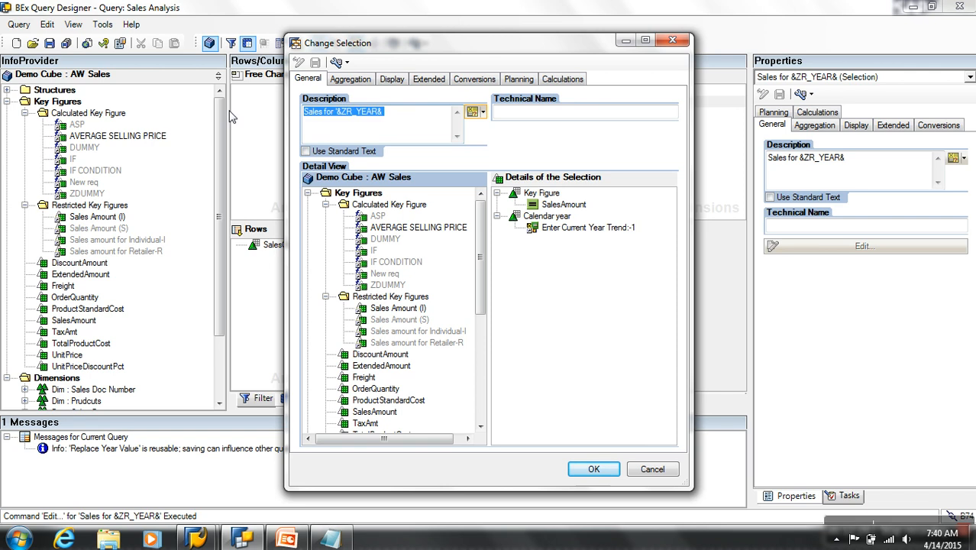
{"action": "left_click", "coordinate": [596, 469]}
- Replace the current-year selection's description with the copied "Sales for '&ZR_YEAR&" and apply it
{"action": "right_click", "coordinate": [531, 112]}
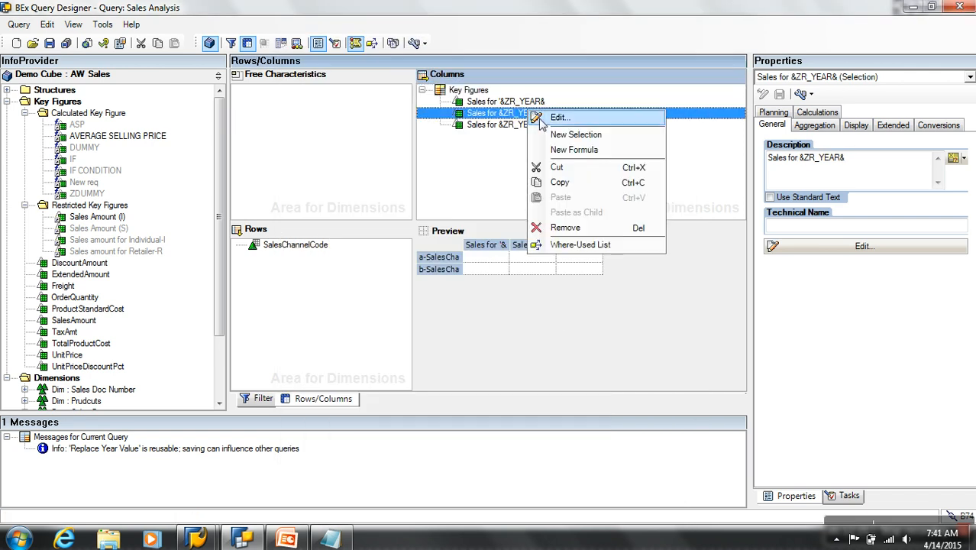
{"action": "left_click", "coordinate": [556, 116]}
{"action": "left_click_drag", "start_coordinate": [303, 111], "coordinate": [248, 113]}
{"action": "key", "text": "ctrl+v"}
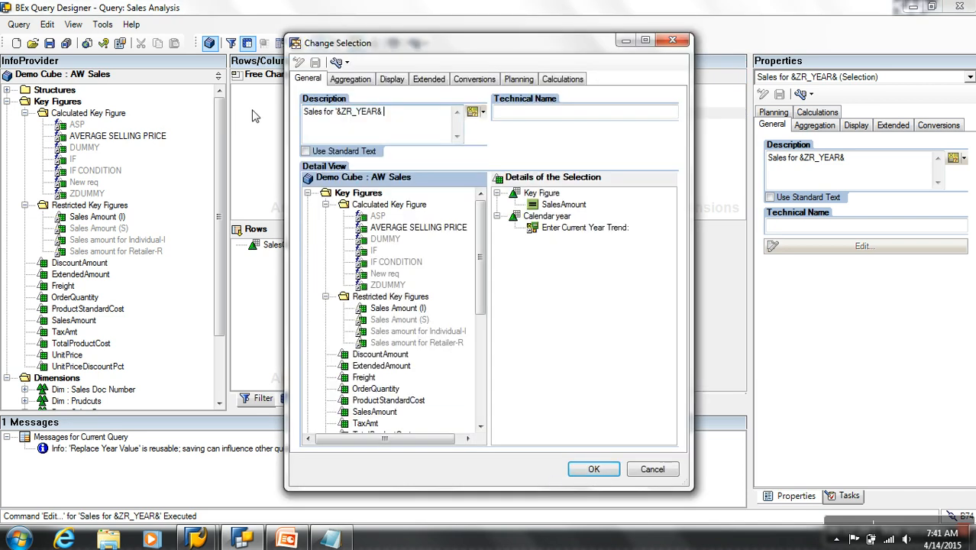
{"action": "left_click", "coordinate": [593, 469]}
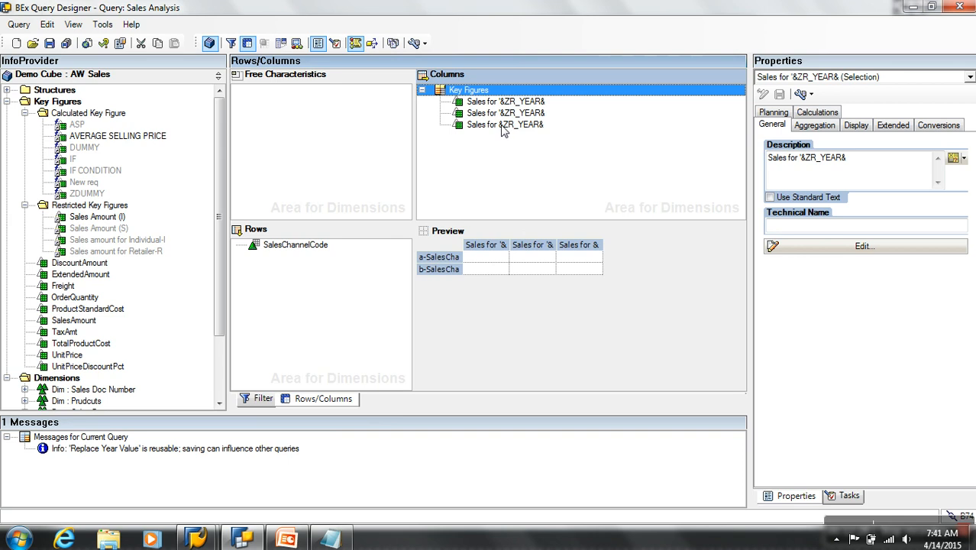
- Replace the next-year selection's description with the copied "Sales for '&ZR_YEAR&", apply it and save the query
{"action": "right_click", "coordinate": [501, 125]}
{"action": "left_click", "coordinate": [532, 134]}
{"action": "left_click_drag", "start_coordinate": [337, 112], "coordinate": [180, 114]}
{"action": "left_click_drag", "start_coordinate": [408, 114], "coordinate": [239, 112]}
{"action": "key", "text": "ctrl+v"}
{"action": "left_click", "coordinate": [591, 469]}
{"action": "left_click", "coordinate": [50, 44]}
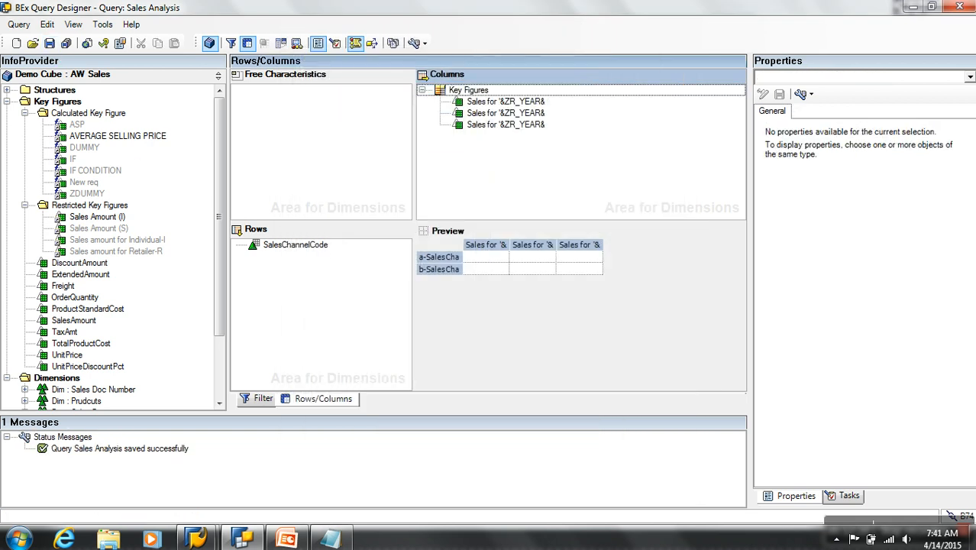
- Switch back to the SAP query window and execute the updated report for 2007 to examine its column headings
{"action": "left_click", "coordinate": [236, 538]}
{"action": "mouse_move", "coordinate": [195, 539]}
{"action": "left_click", "coordinate": [318, 408]}
{"action": "left_click", "coordinate": [192, 30]}
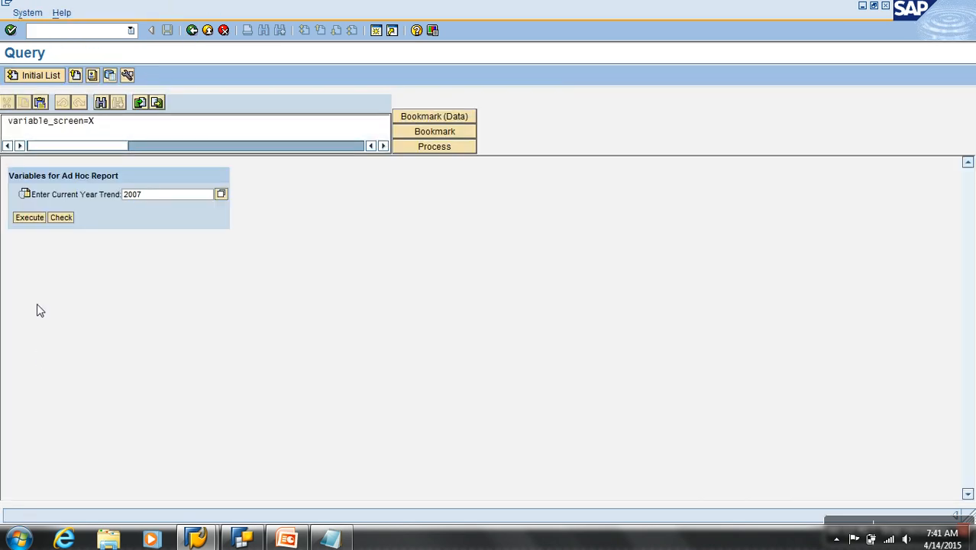
{"action": "left_click", "coordinate": [36, 218]}
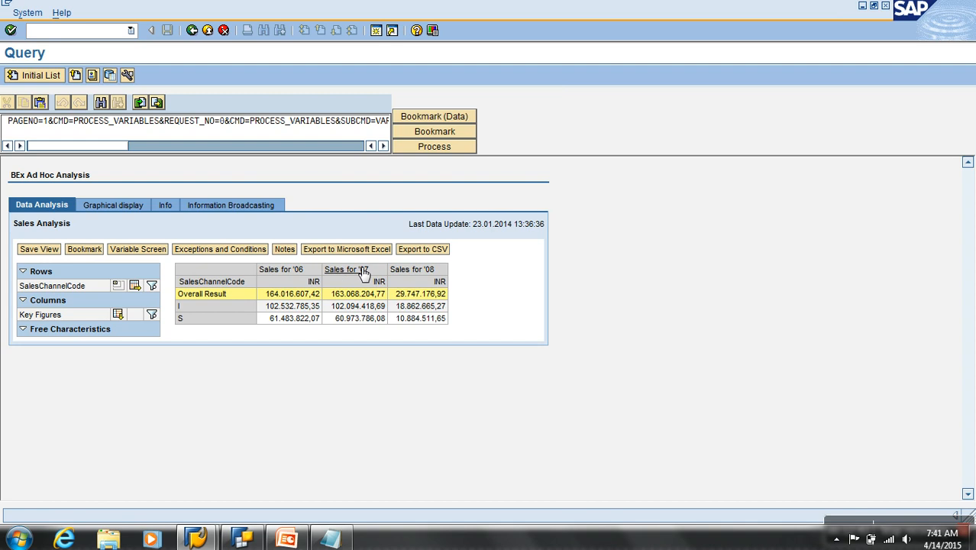